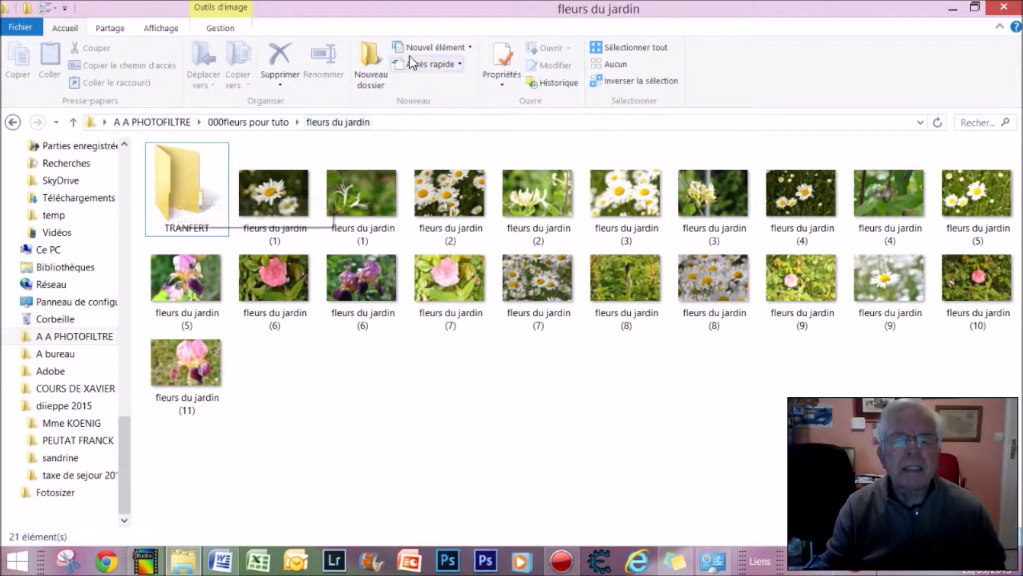
# Delete the existing TRANFERT folder from the fleurs du jardin folder
pyautogui.click(180, 179)
pyautogui.rightClick(180, 179)
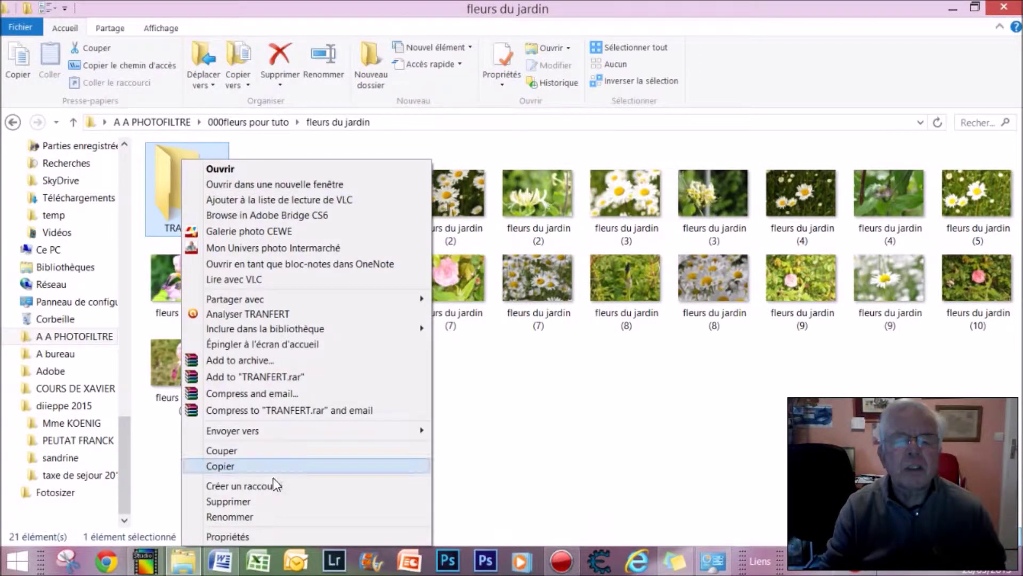
pyautogui.click(258, 501)
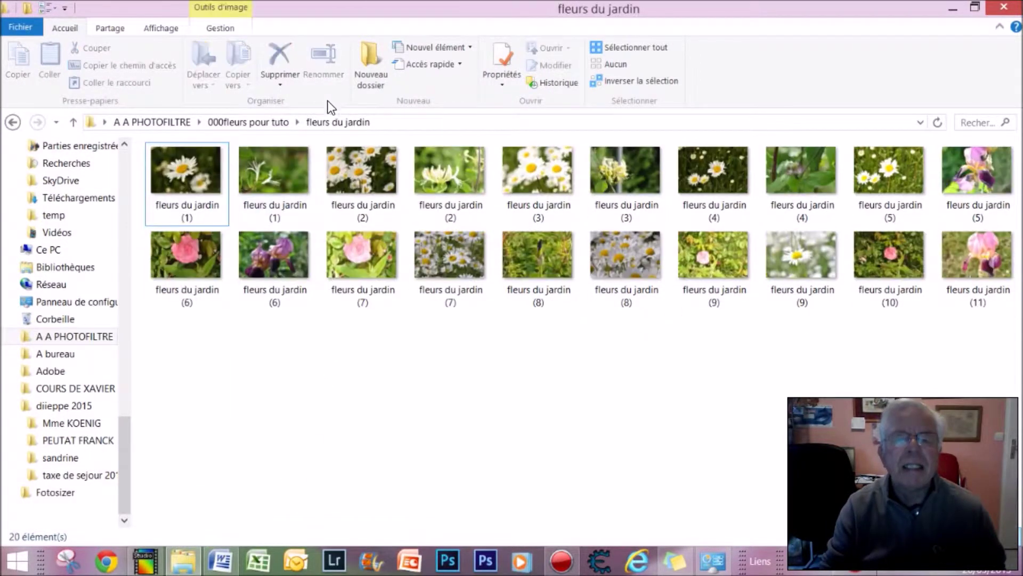
# Create a new folder inside fleurs du jardin and name it TRANFERT
pyautogui.click(366, 53)
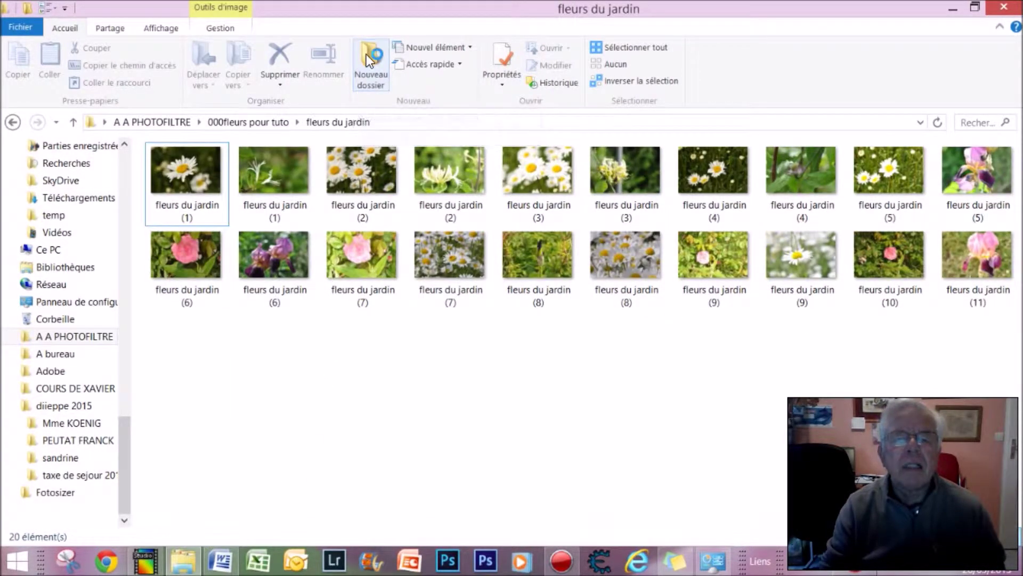
pyautogui.click(194, 407)
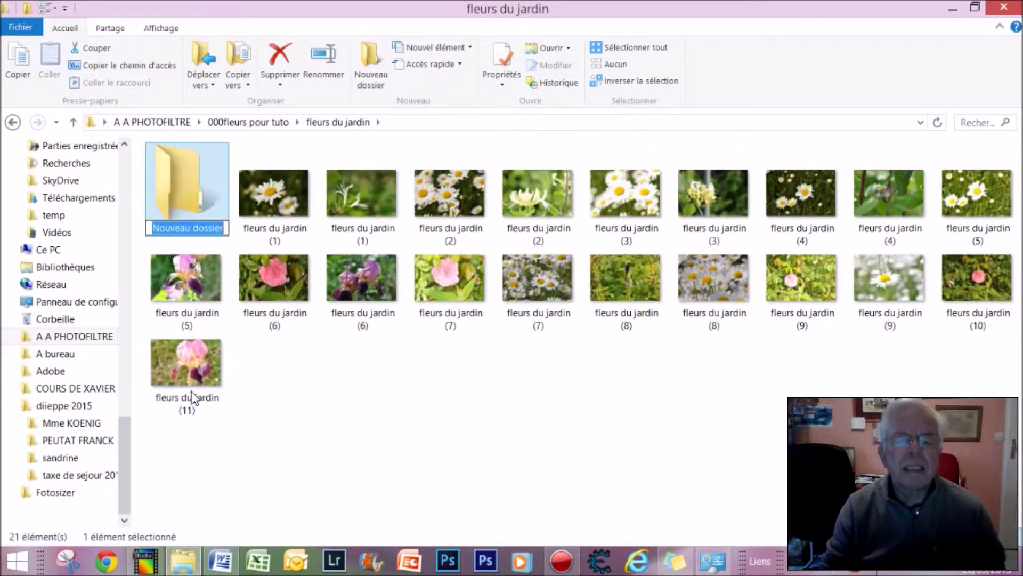
pyautogui.rightClick(167, 184)
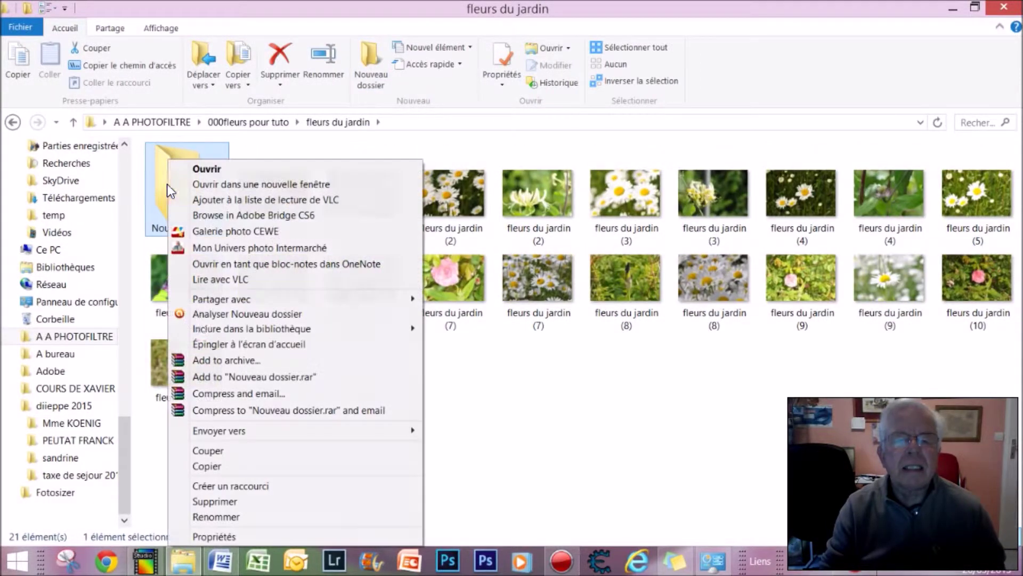
pyautogui.click(203, 517)
pyautogui.write('TRA')
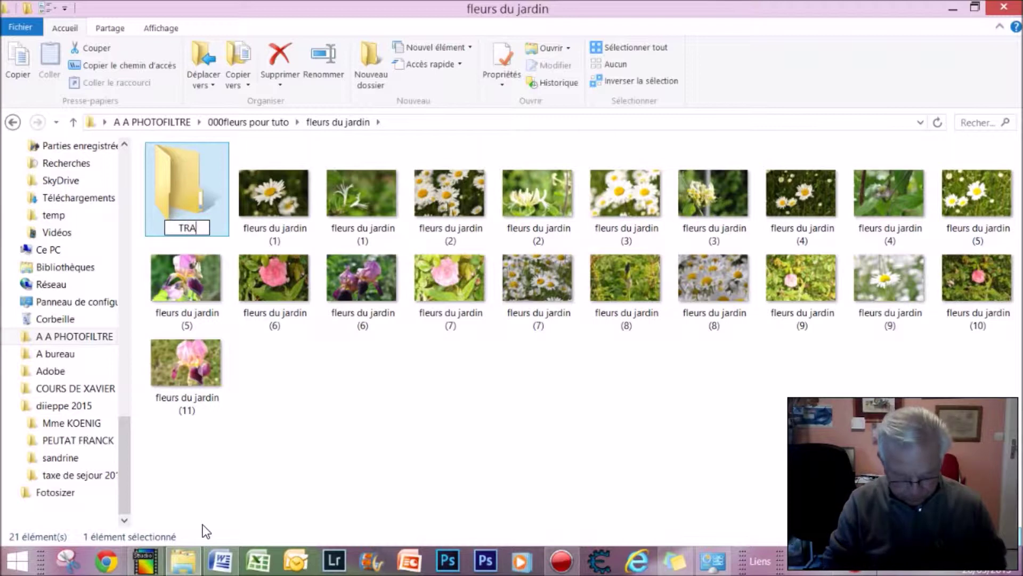
pyautogui.write('N')
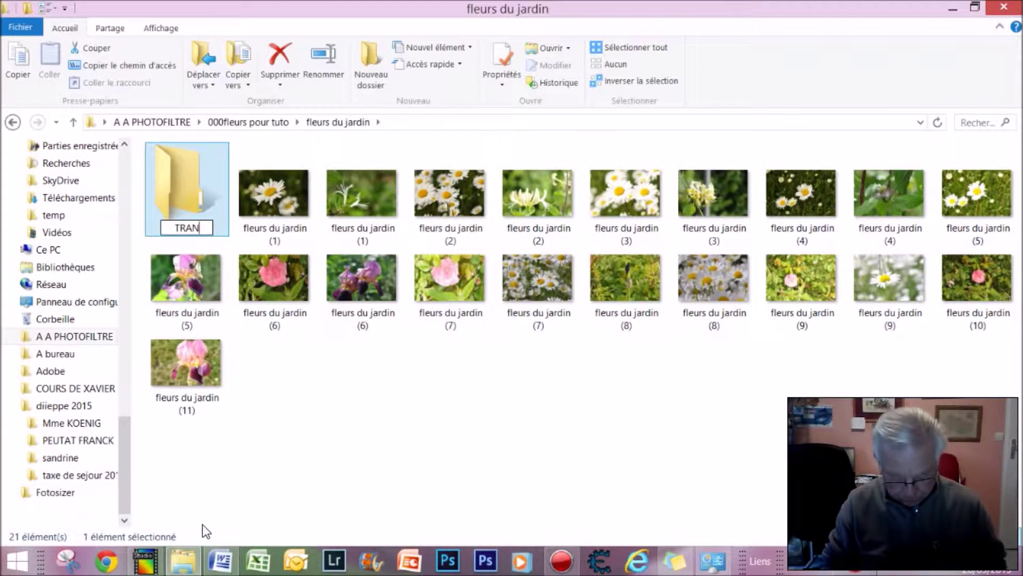
pyautogui.write('FET')
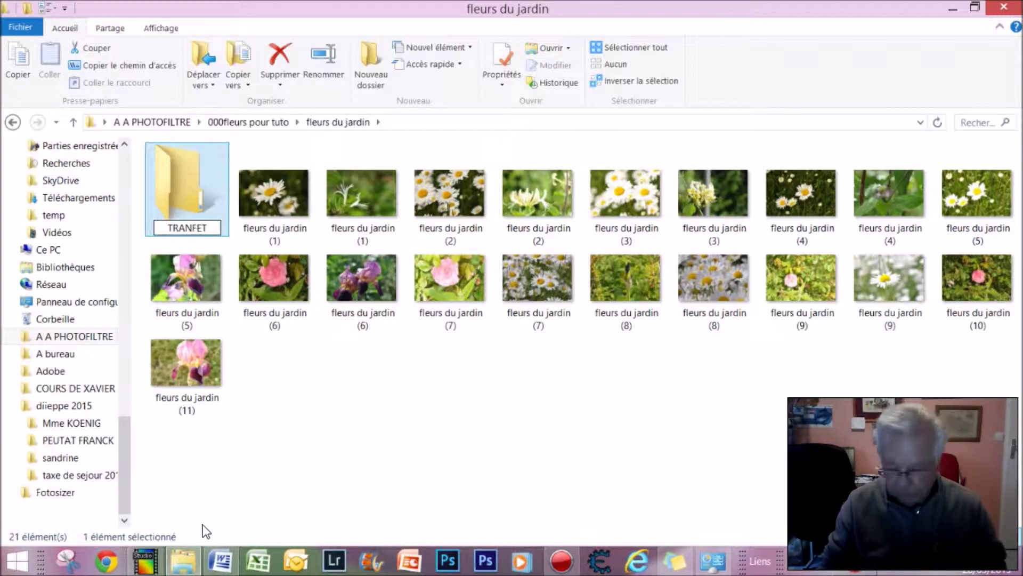
pyautogui.press('BackSpace')
pyautogui.write('RT')
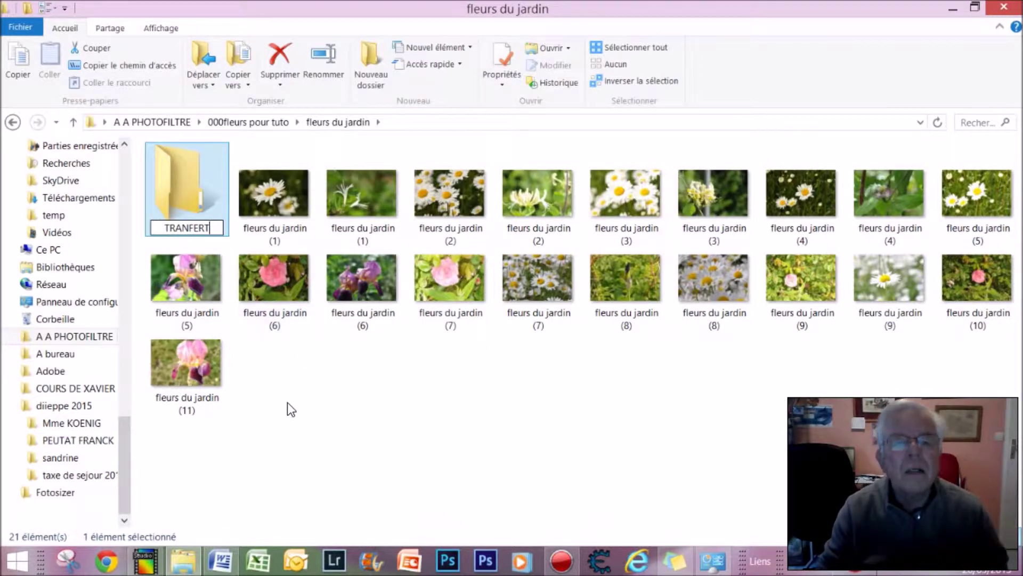
pyautogui.press('Return')
pyautogui.click(293, 376)
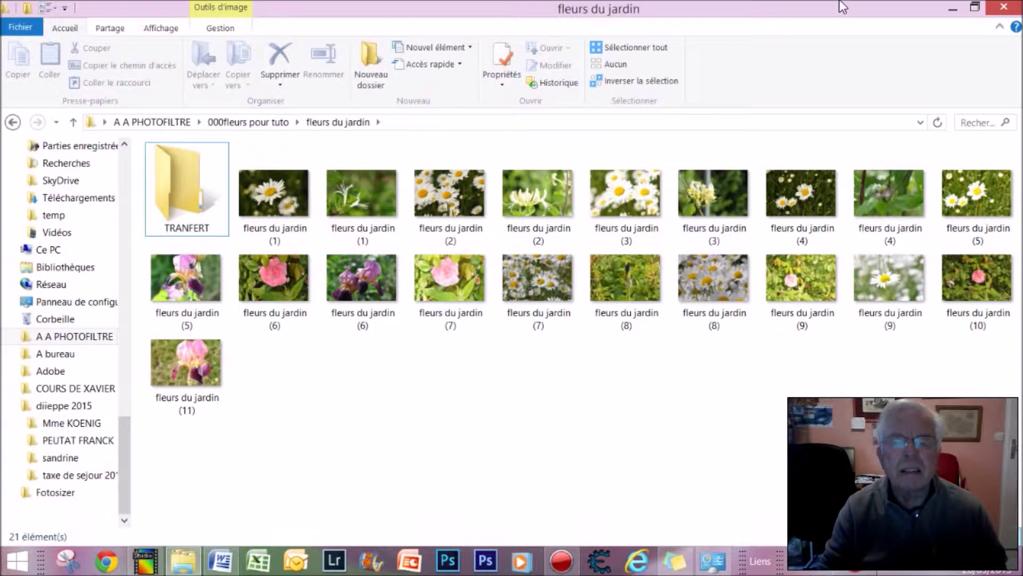
# Switch to PhotoFiltre Studio X and, in its Automatisation dialog, choose A A PHOTOFILTRE\000fleurs pour tuto\fleurs du jardin as the source folder
pyautogui.click(949, 9)
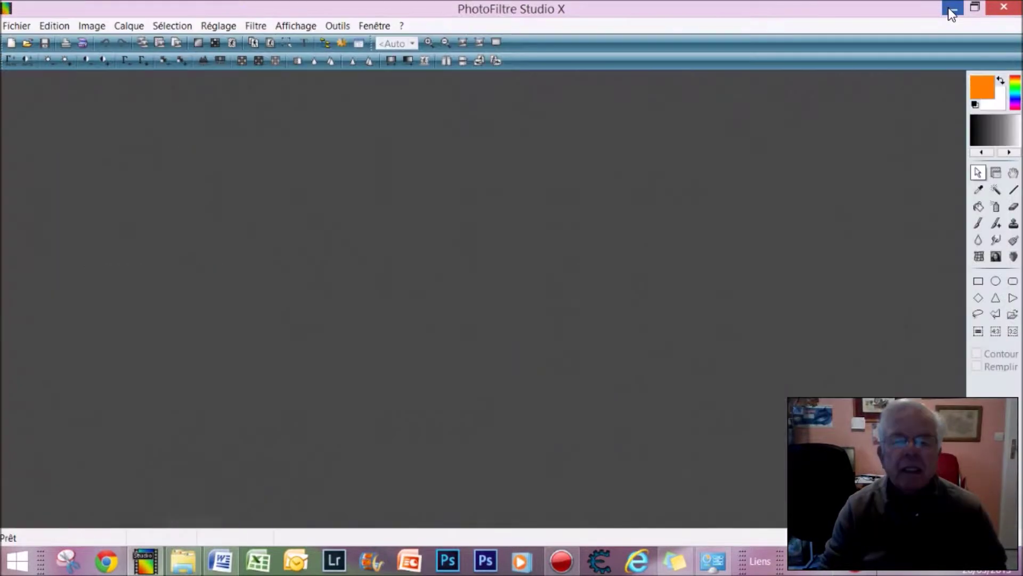
pyautogui.click(339, 46)
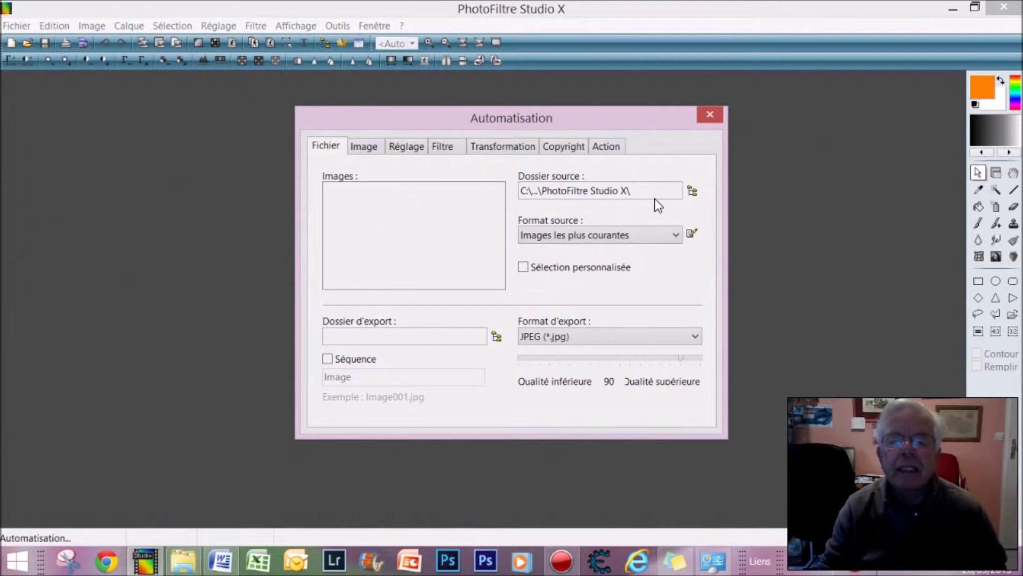
pyautogui.click(600, 191)
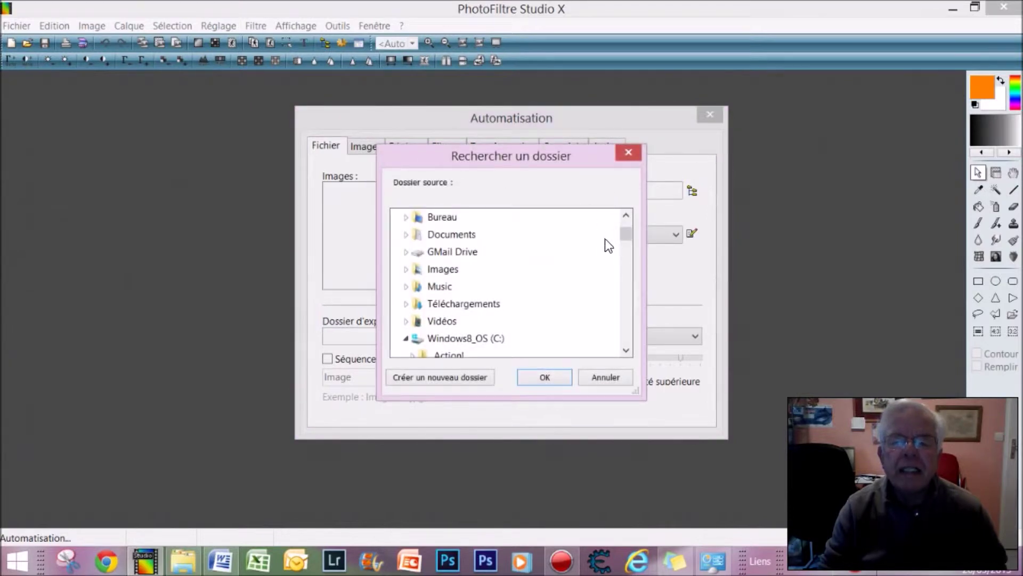
pyautogui.moveTo(622, 229); pyautogui.dragTo(628, 328)
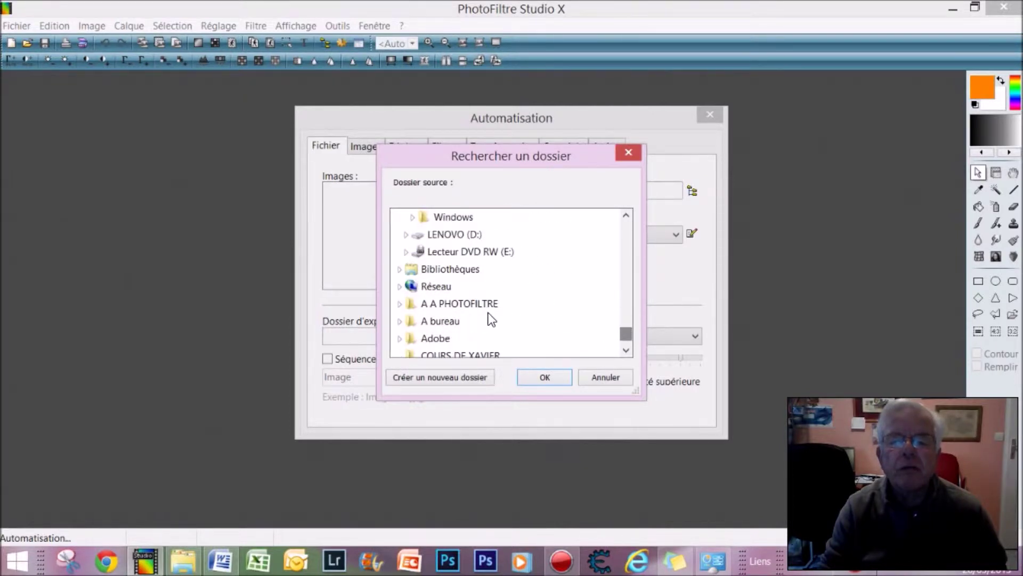
pyautogui.click(462, 304)
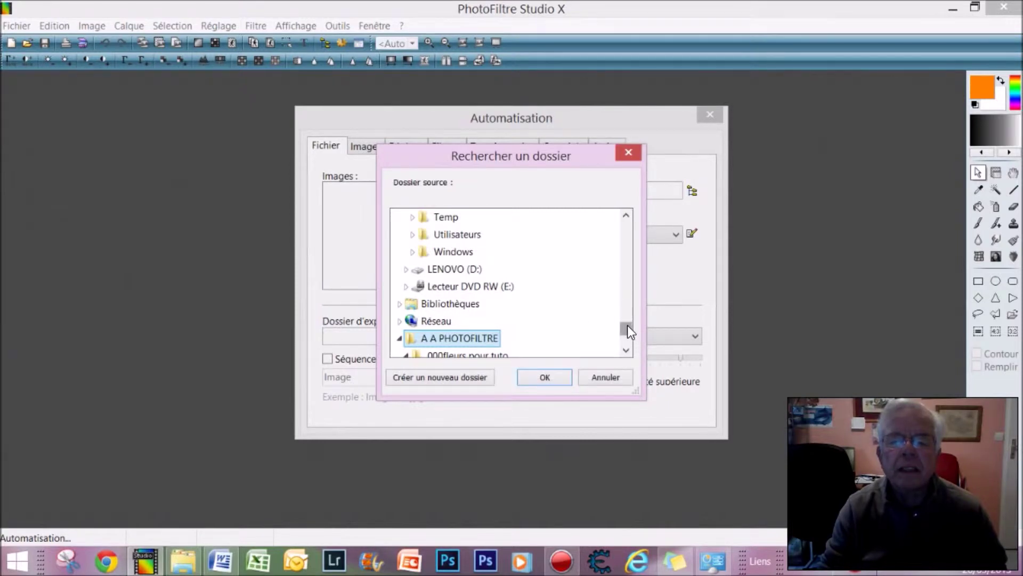
pyautogui.scroll(-1, 589, 273)
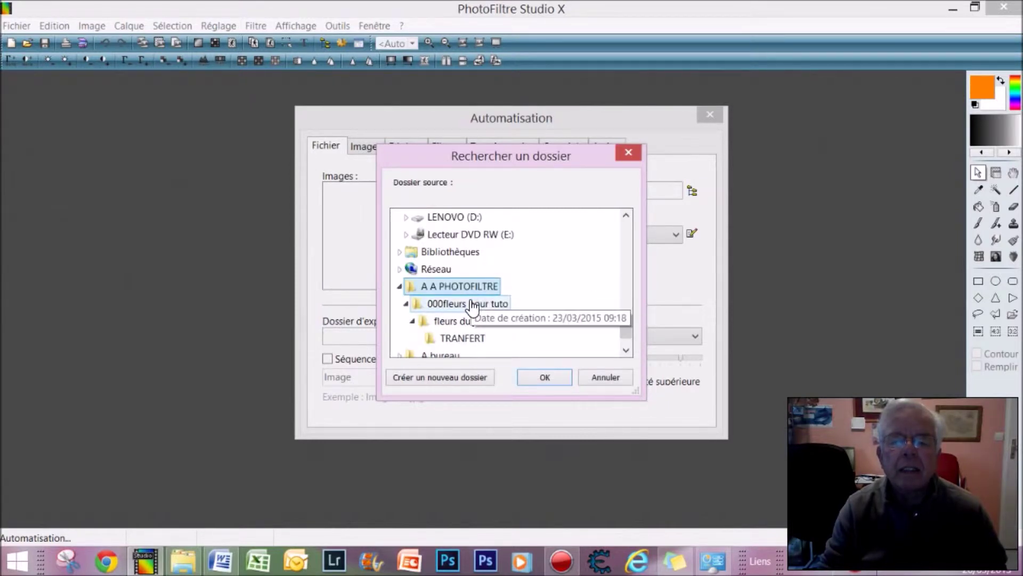
pyautogui.click(473, 304)
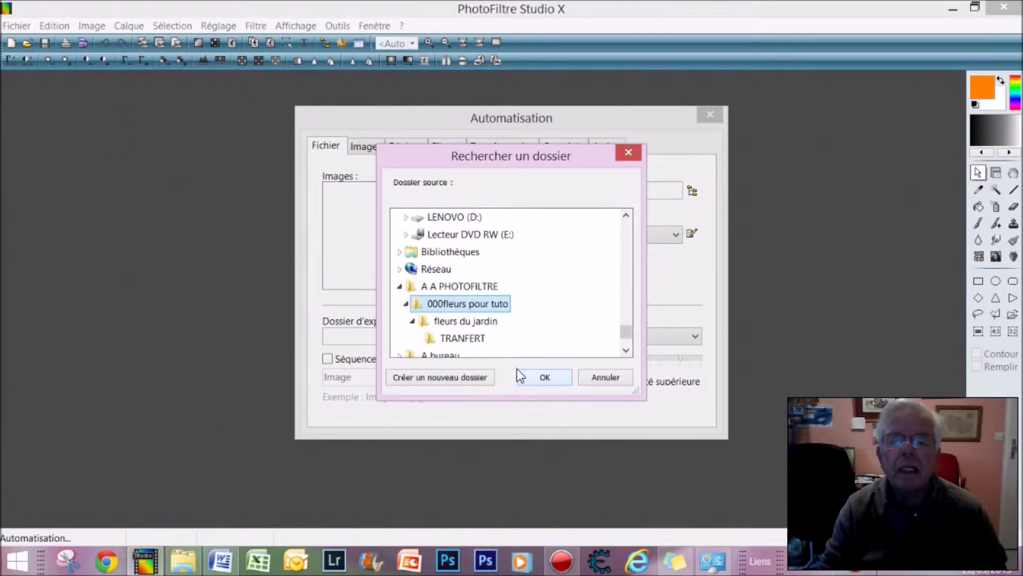
pyautogui.click(442, 321)
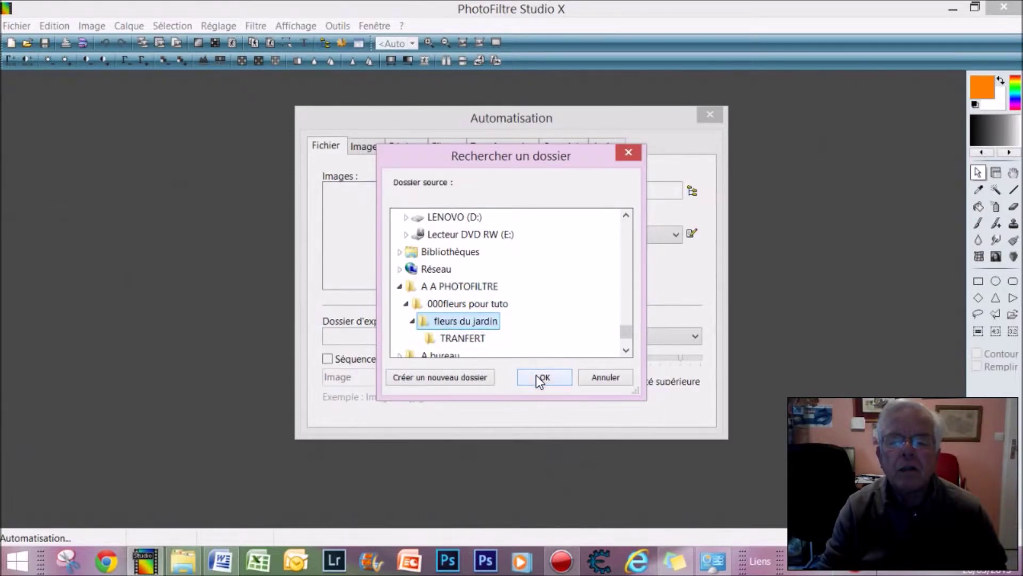
pyautogui.click(539, 377)
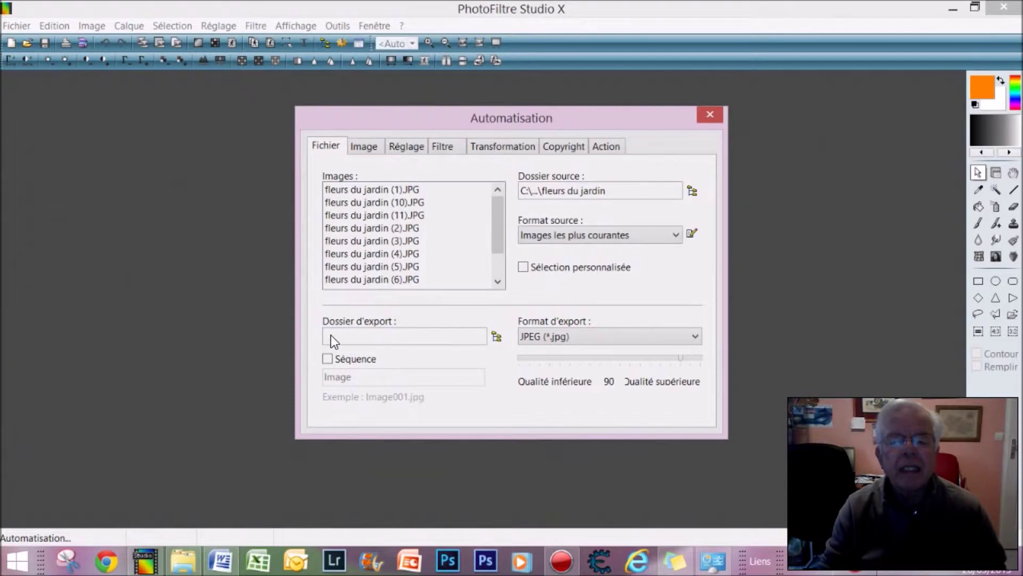
# Set the export folder to the TRANFERT folder inside fleurs du jardin
pyautogui.click(496, 336)
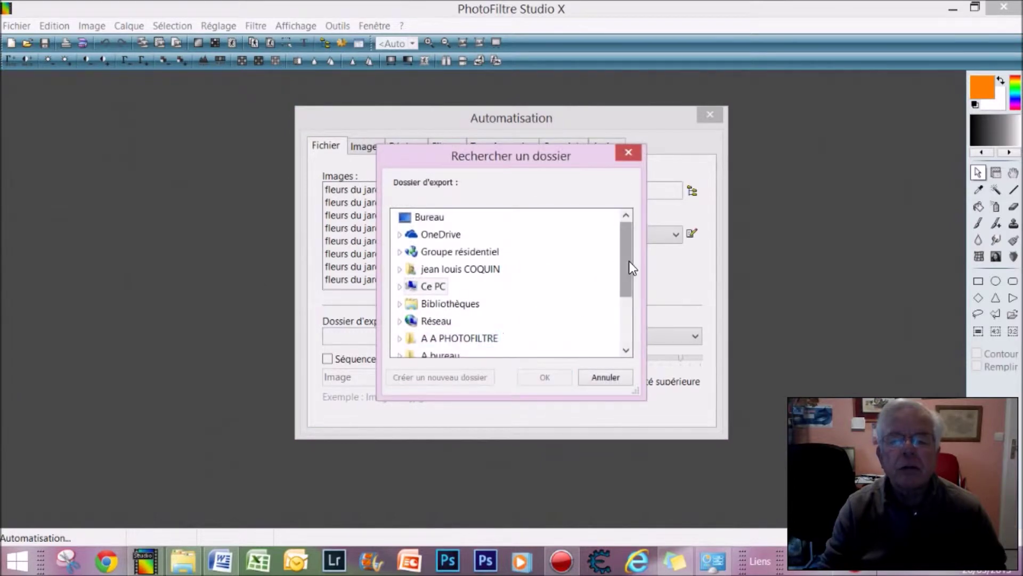
pyautogui.moveTo(630, 262); pyautogui.dragTo(628, 300)
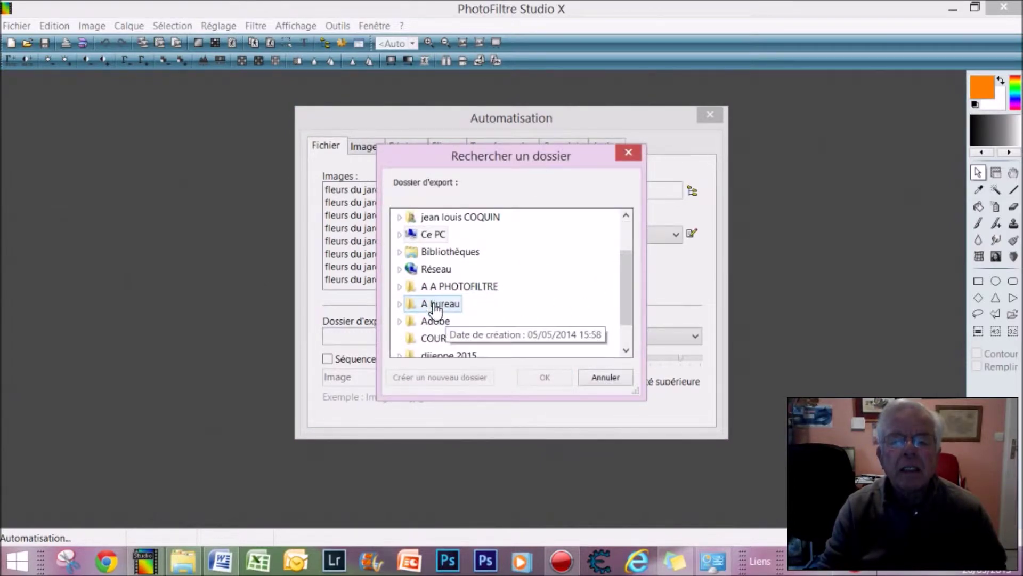
pyautogui.click(442, 288)
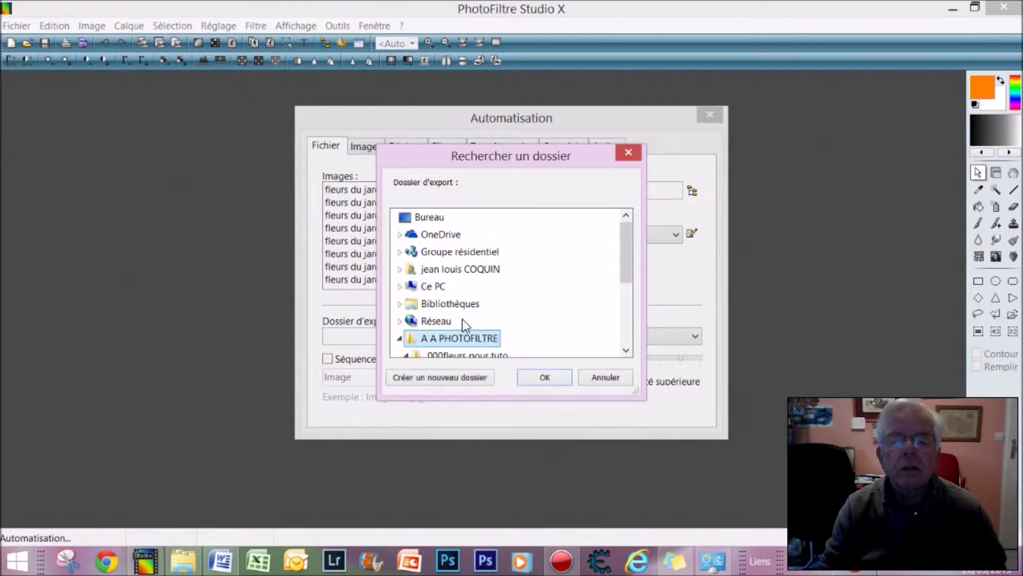
pyautogui.moveTo(619, 264); pyautogui.dragTo(620, 282)
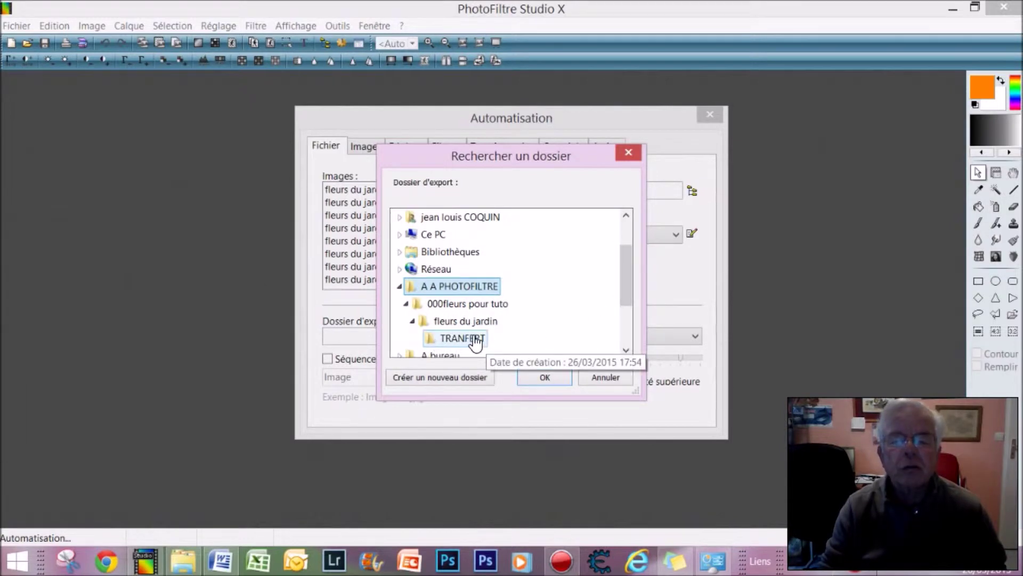
pyautogui.click(473, 340)
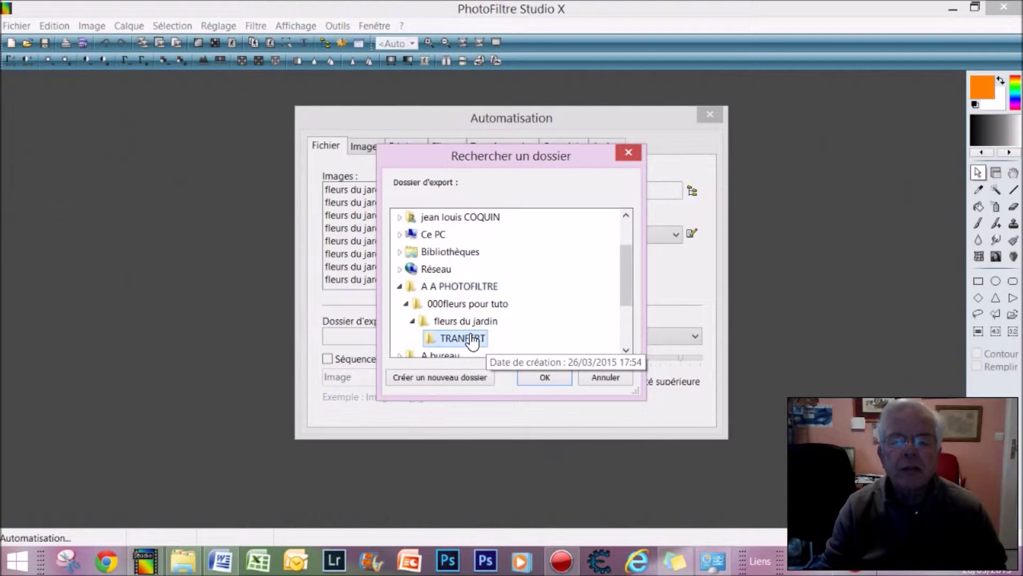
pyautogui.click(544, 379)
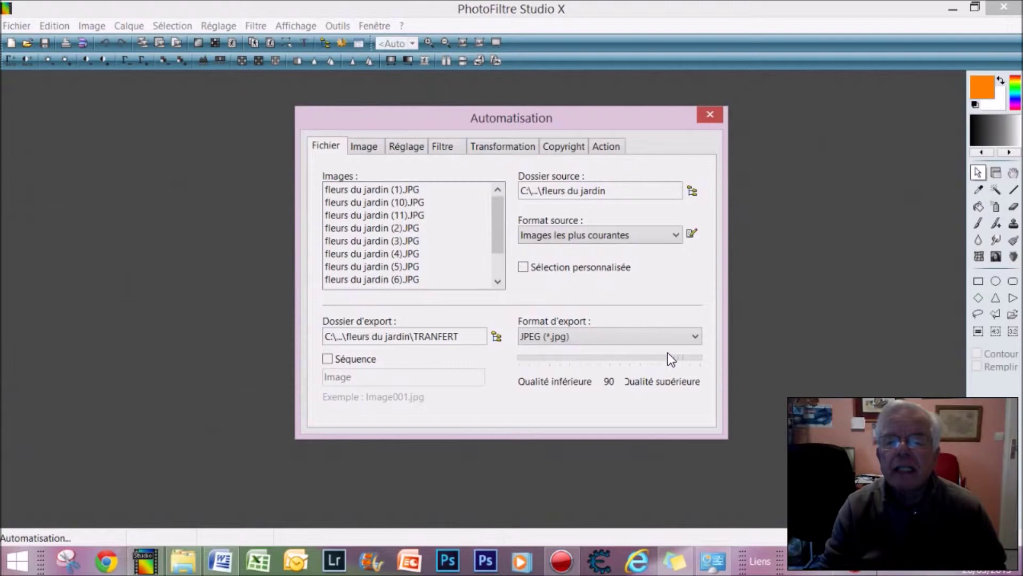
# Keep JPEG as the export format and set its quality to 70
pyautogui.click(695, 337)
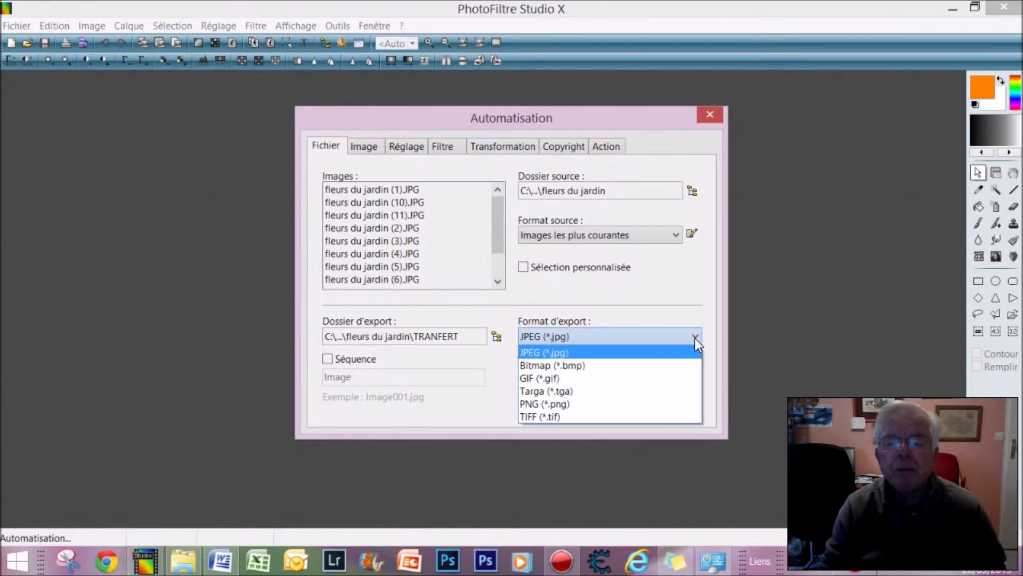
pyautogui.click(695, 338)
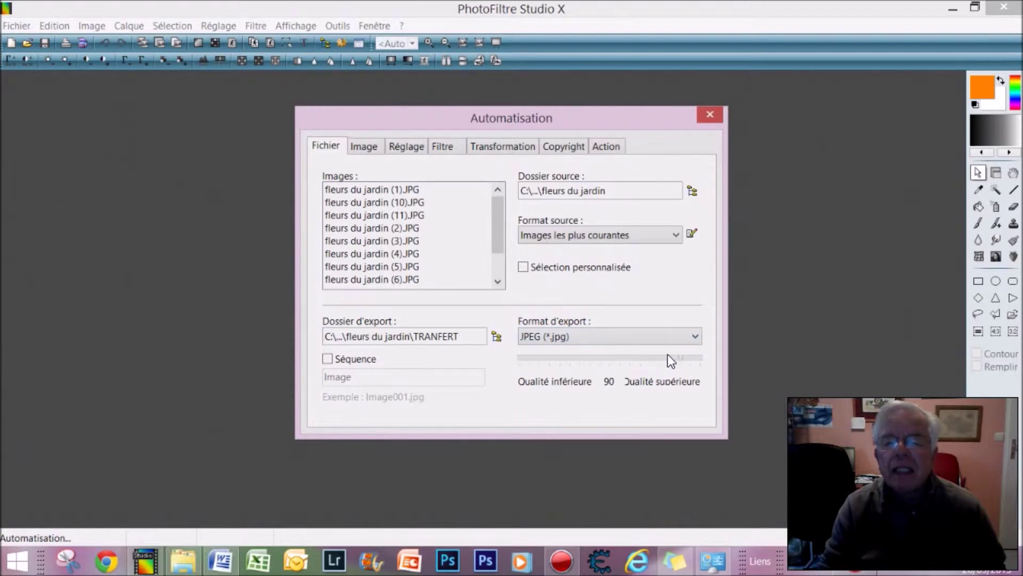
pyautogui.click(683, 359)
pyautogui.moveTo(699, 358); pyautogui.dragTo(650, 362)
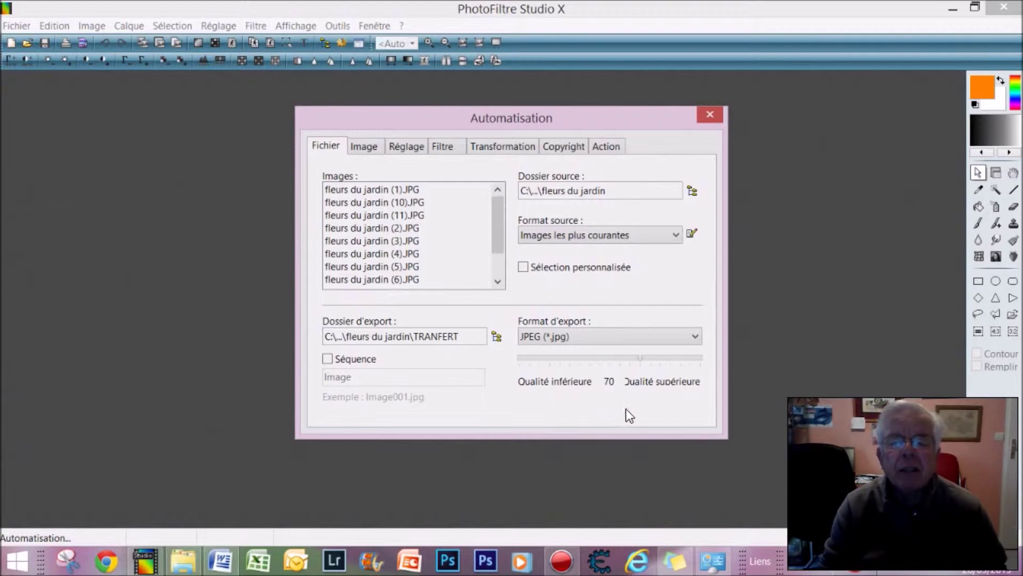
# Enable resizing of the image size in the batch's image options
pyautogui.click(361, 143)
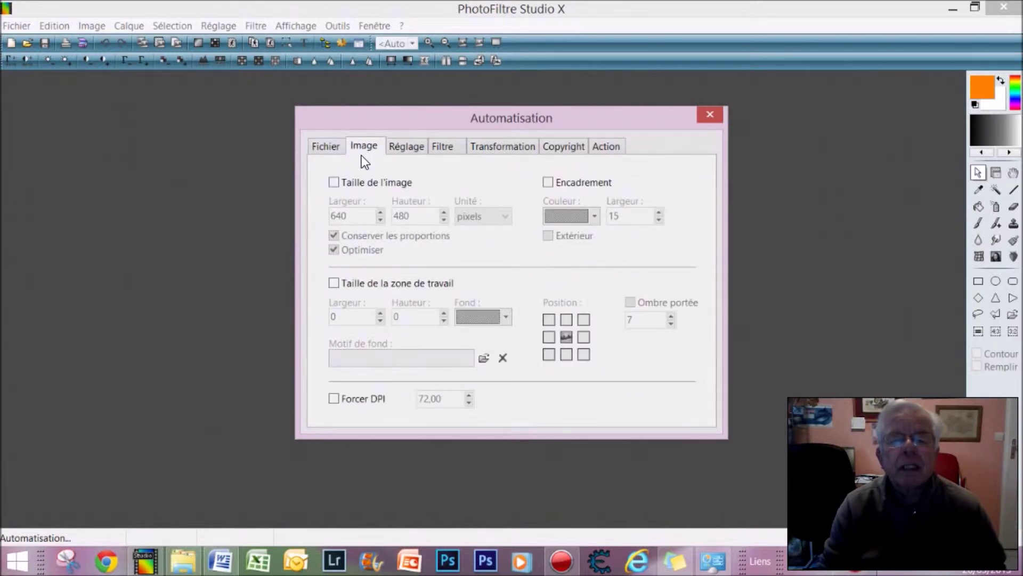
pyautogui.click(331, 185)
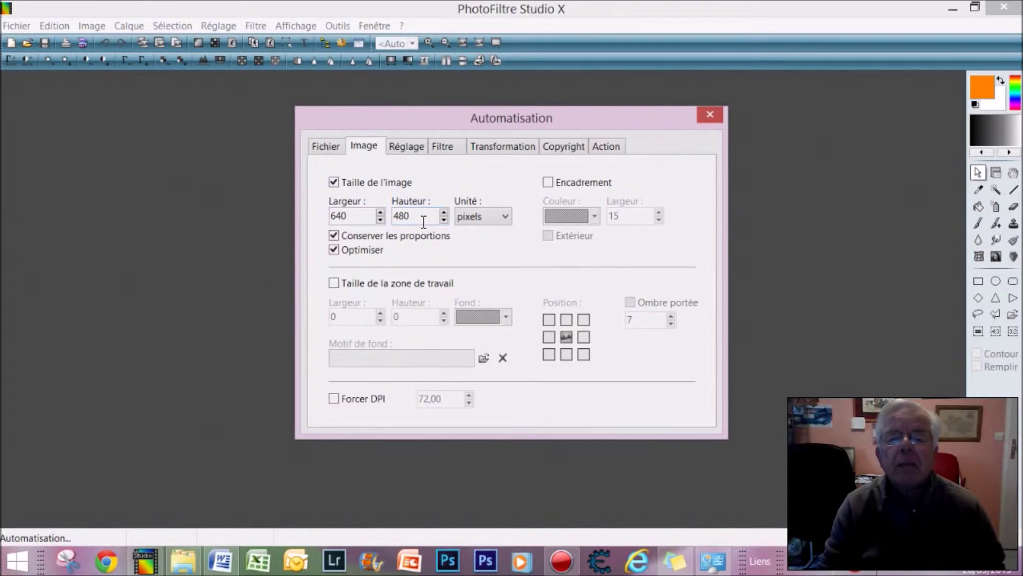
pyautogui.click(505, 216)
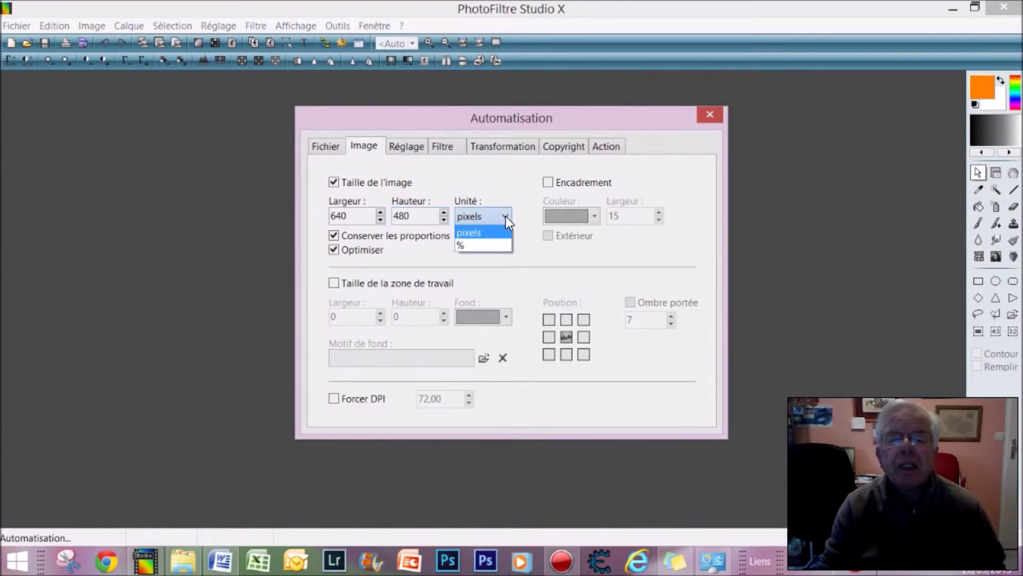
pyautogui.click(469, 246)
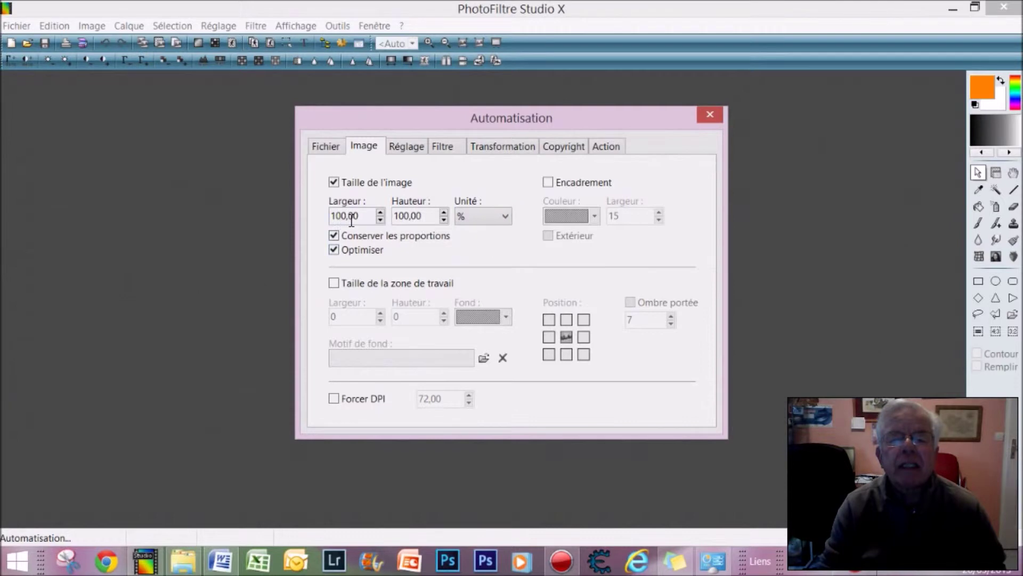
pyautogui.click(504, 217)
pyautogui.click(473, 232)
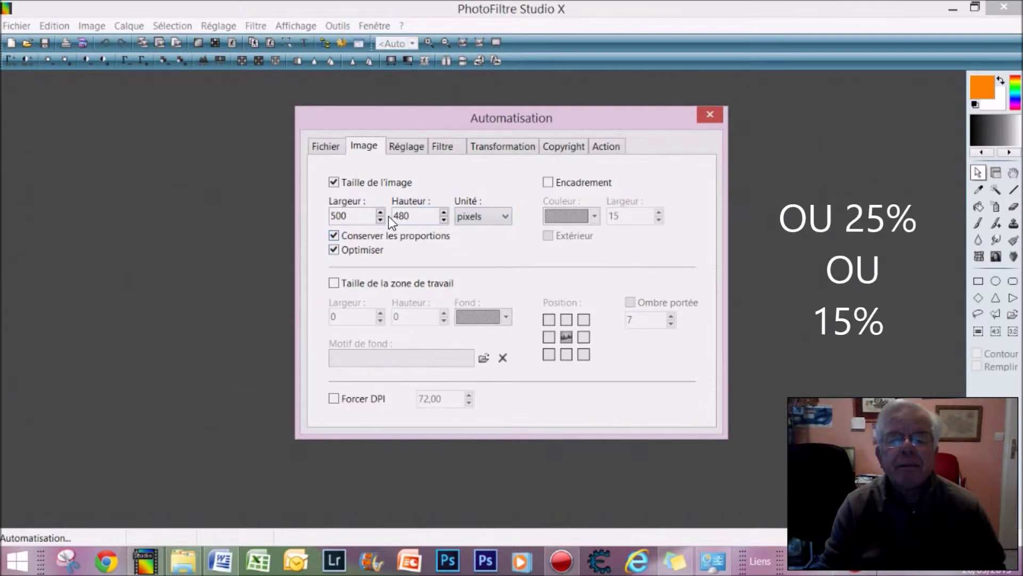
# Set the resized image dimensions to 800 pixels wide and 531 pixels high
pyautogui.moveTo(346, 215); pyautogui.dragTo(325, 216)
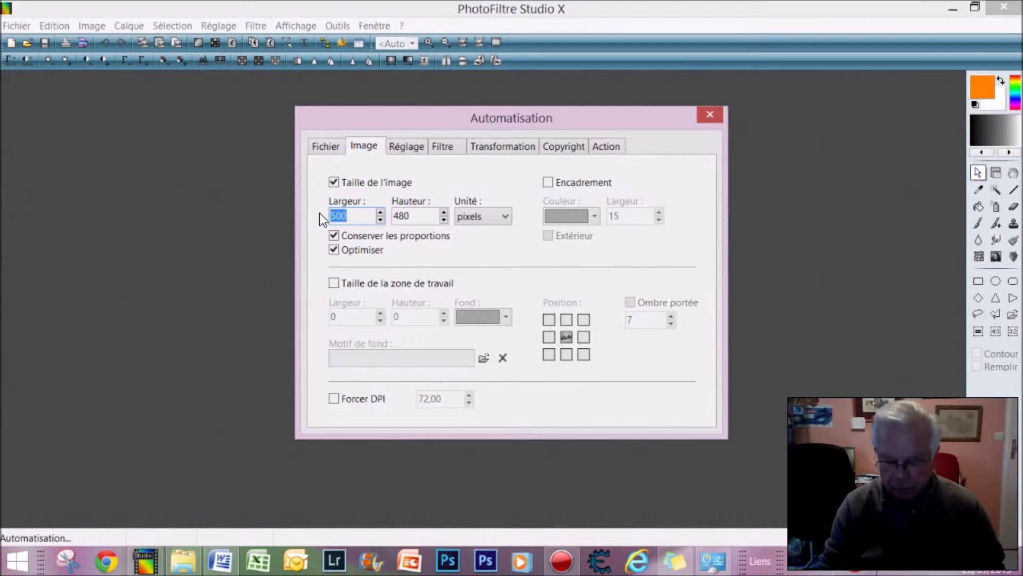
pyautogui.write('800')
pyautogui.moveTo(419, 215); pyautogui.dragTo(386, 219)
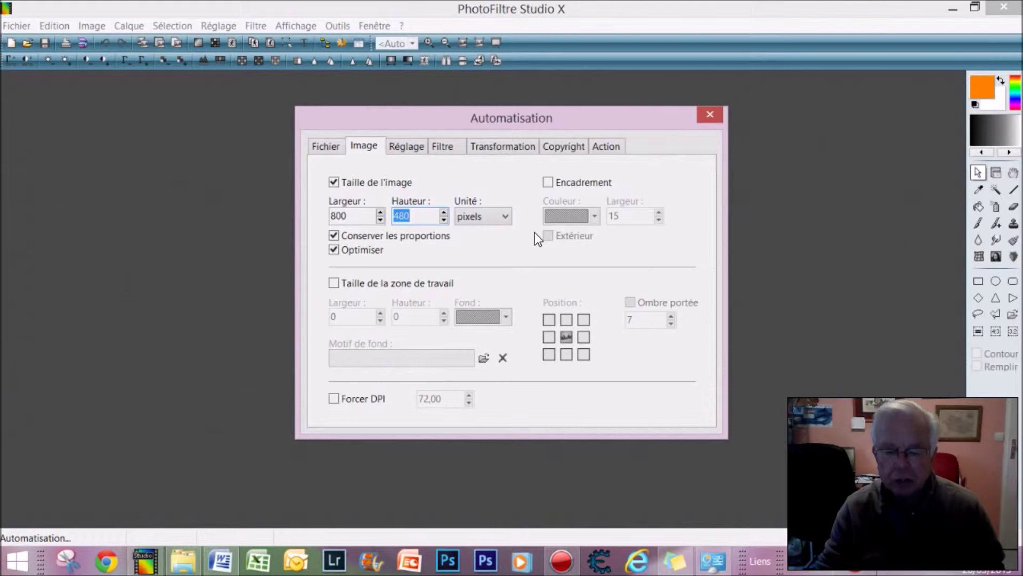
pyautogui.write('531')
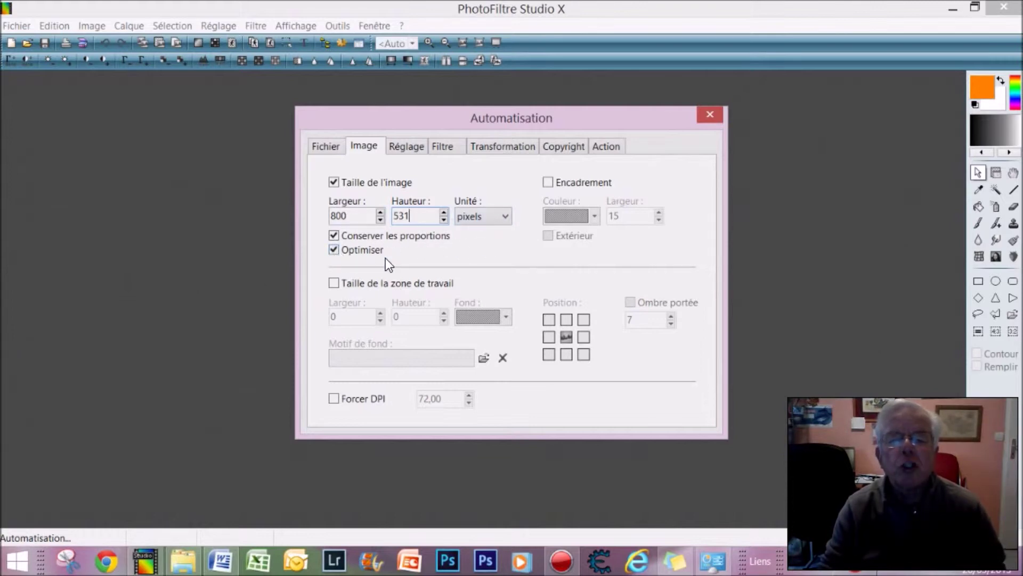
# Enable a 10-pixel white exterior frame around the images and force the resolution to 72 DPI
pyautogui.click(547, 181)
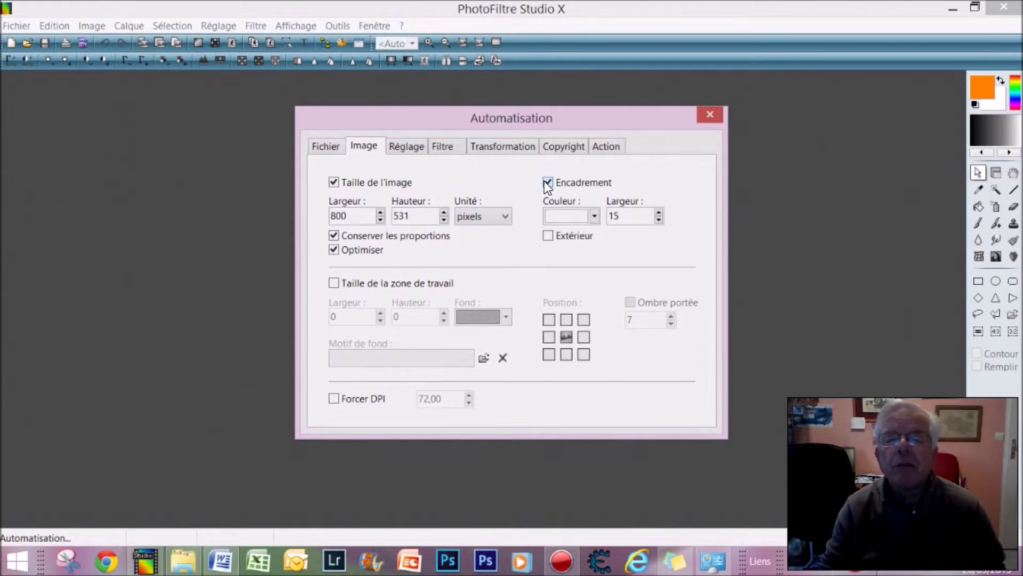
pyautogui.click(659, 220)
pyautogui.click(660, 220)
pyautogui.click(659, 220)
pyautogui.click(659, 220)
pyautogui.click(659, 221)
pyautogui.click(594, 218)
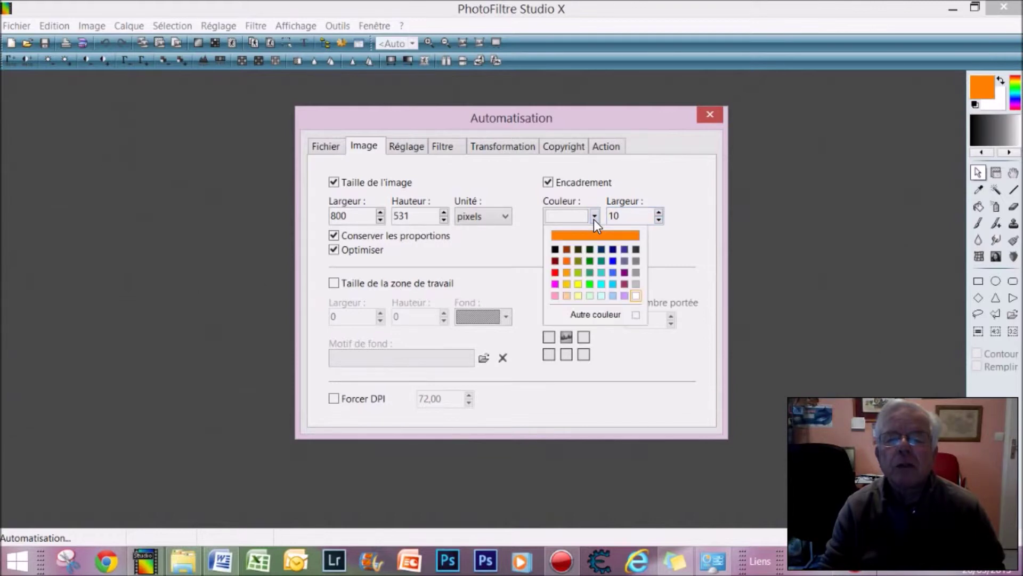
pyautogui.click(675, 238)
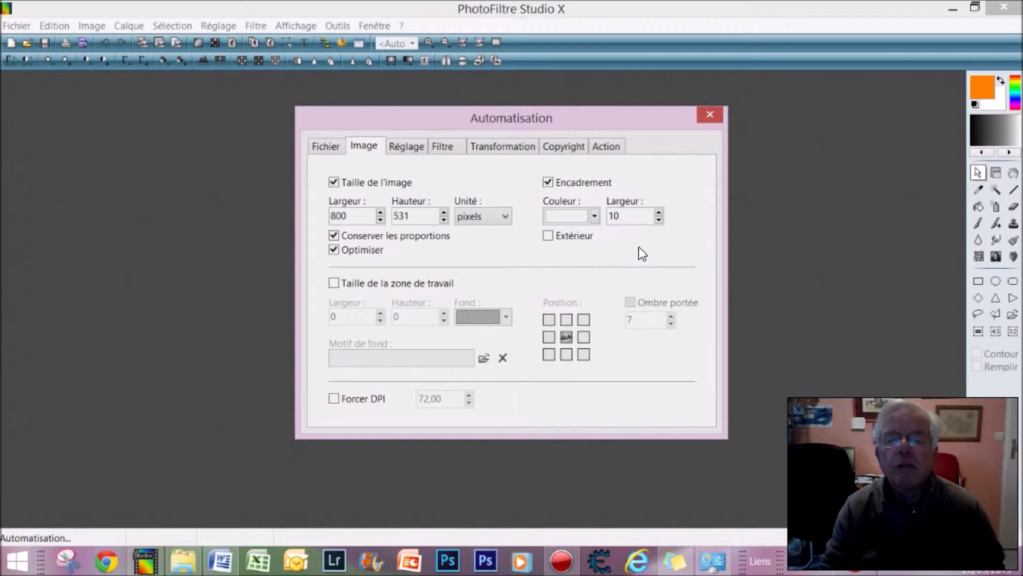
pyautogui.click(548, 236)
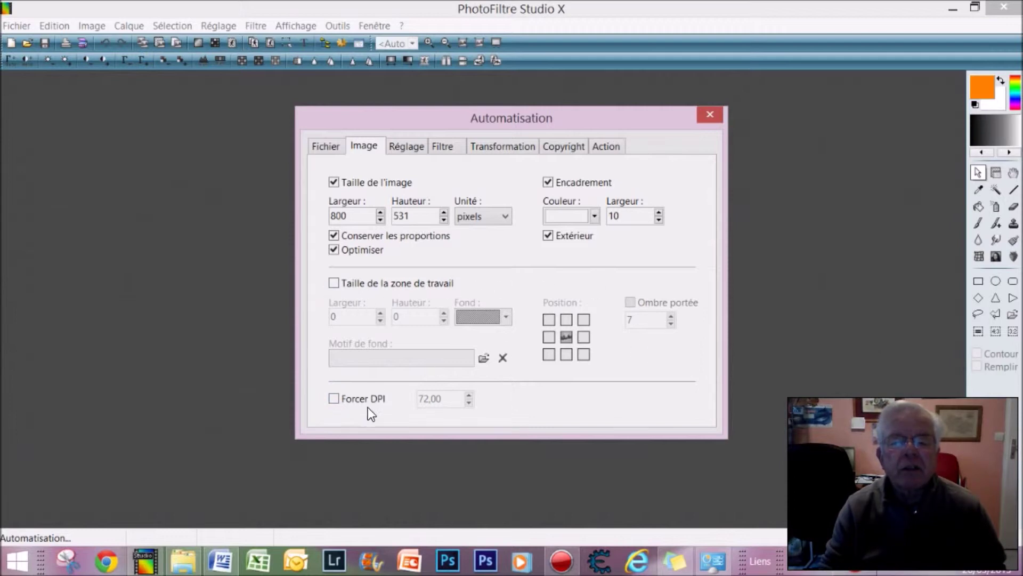
pyautogui.click(333, 399)
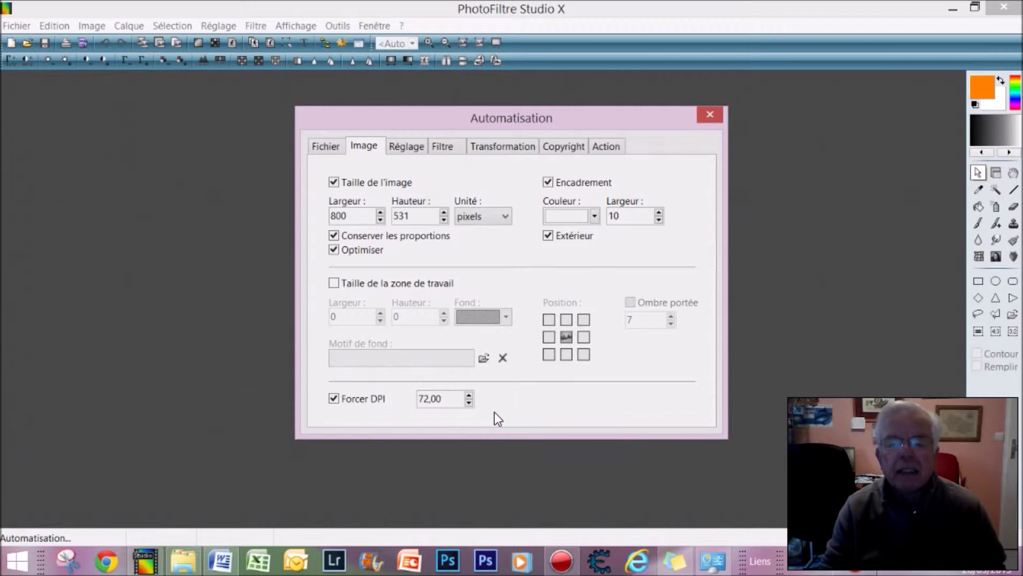
# Review the batch's adjustment, filter and transformation options
pyautogui.click(408, 146)
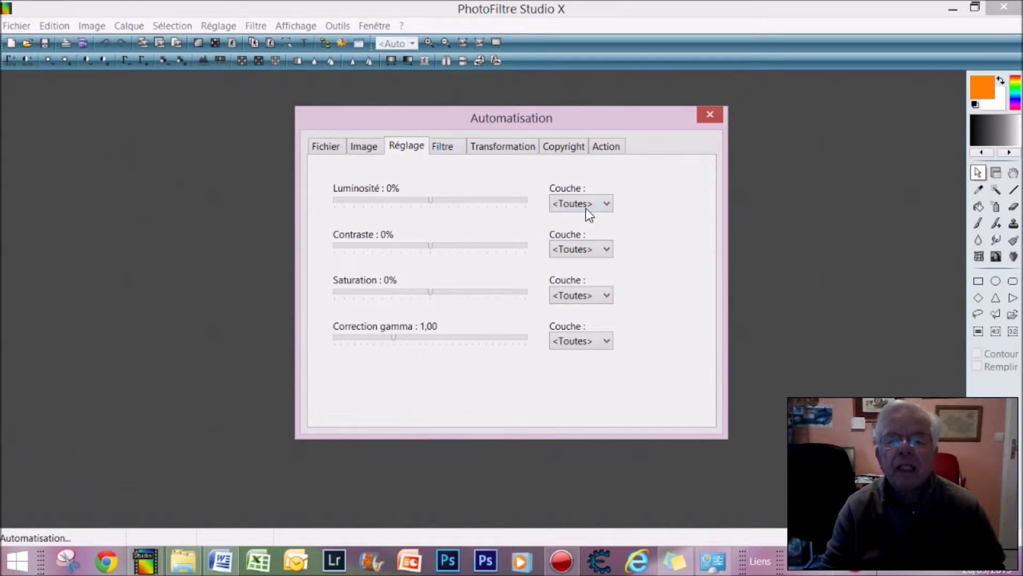
pyautogui.click(607, 203)
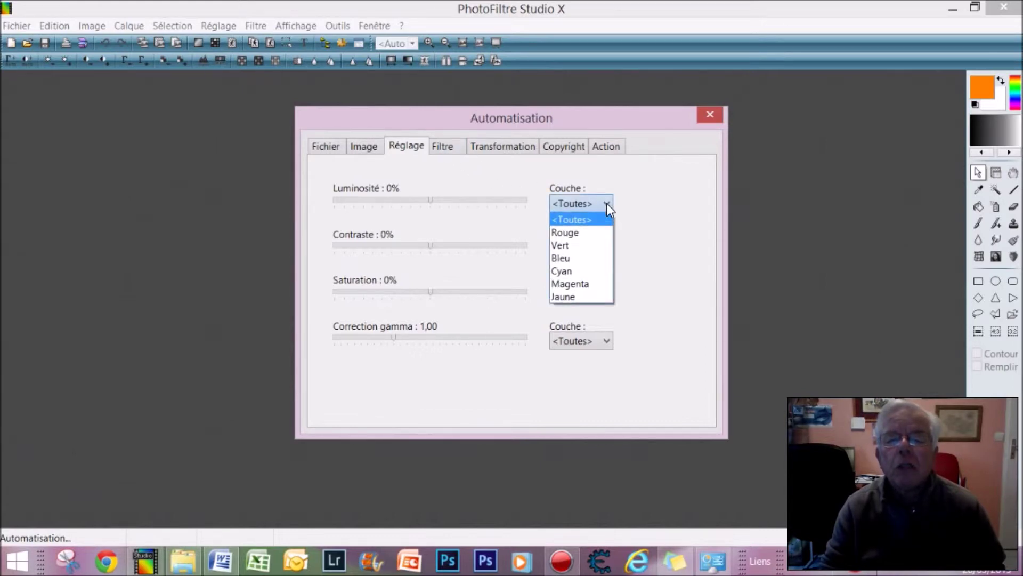
pyautogui.click(606, 203)
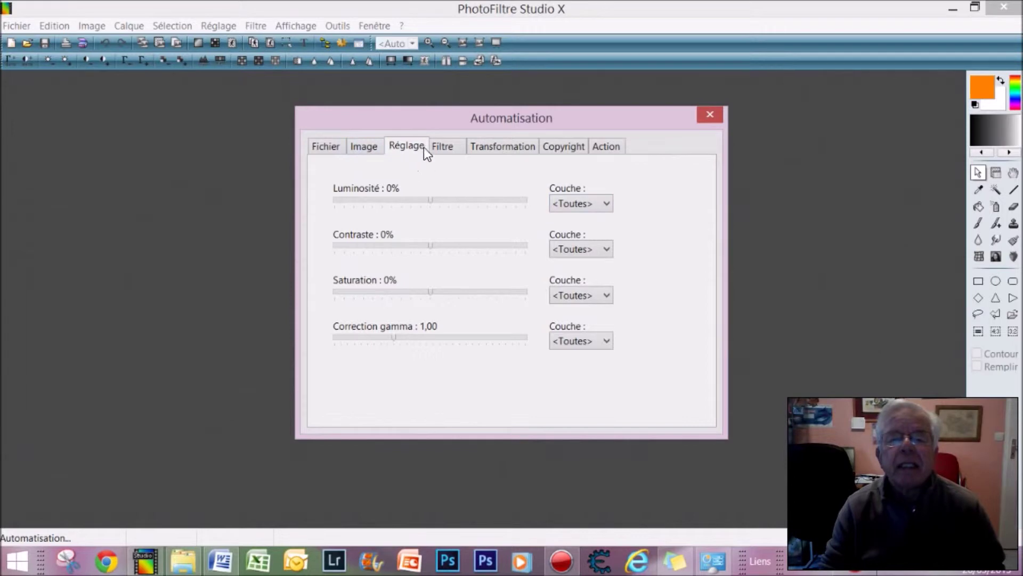
pyautogui.click(450, 146)
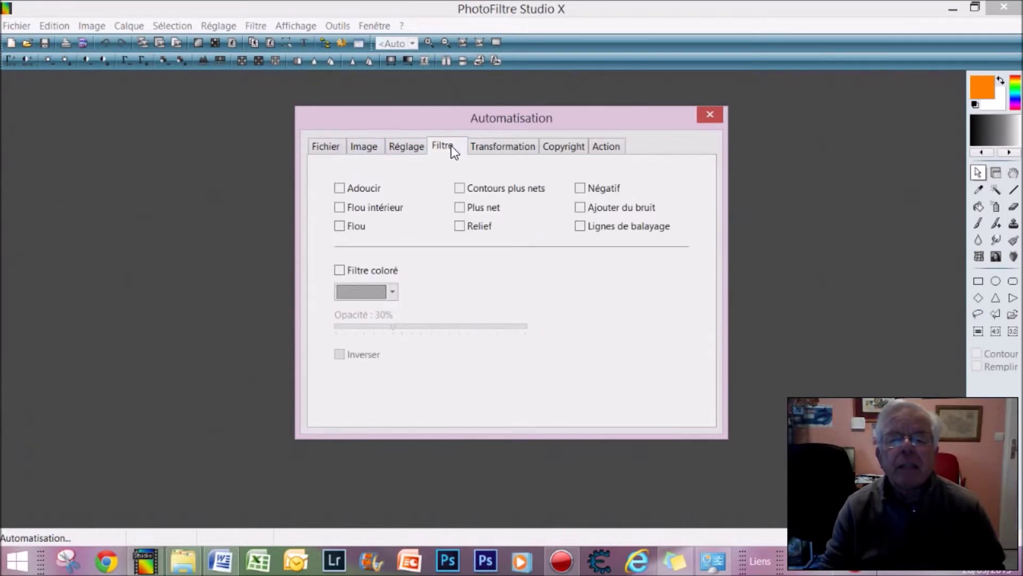
pyautogui.click(503, 147)
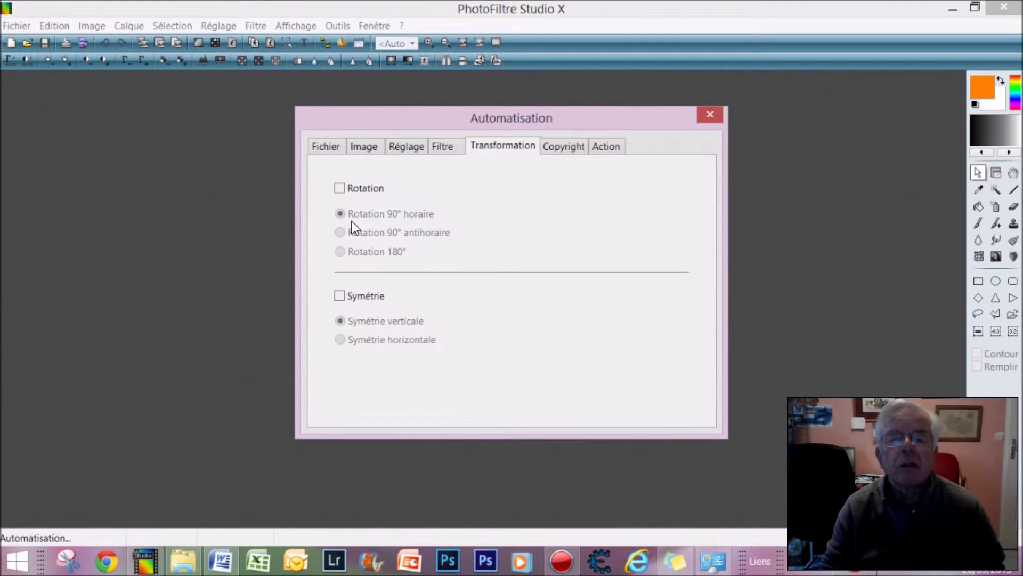
# Enable the copyright caption, colour it red and position it at the bottom of the images
pyautogui.click(560, 151)
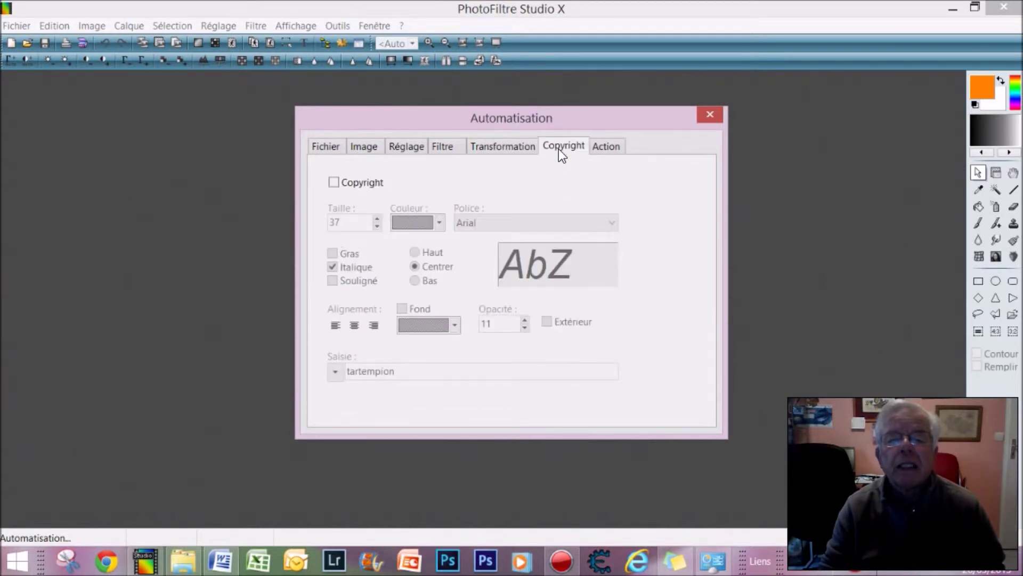
pyautogui.click(334, 182)
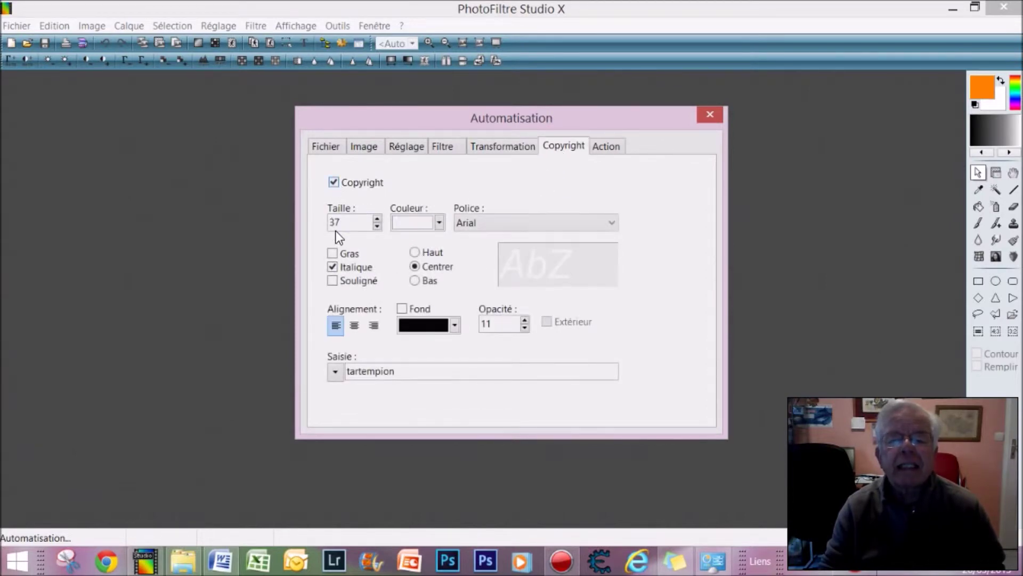
pyautogui.click(440, 222)
pyautogui.click(402, 279)
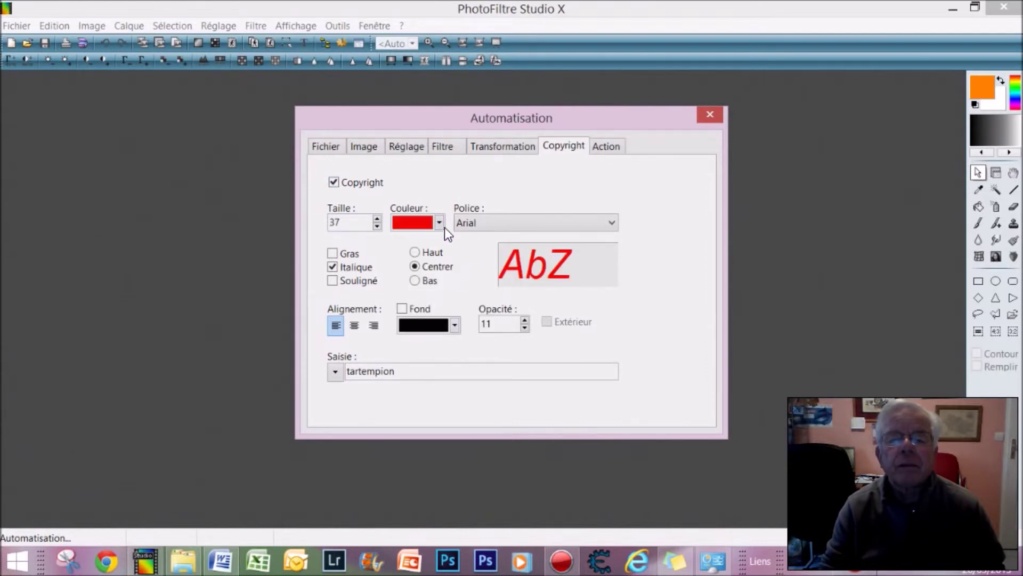
pyautogui.click(417, 277)
# Extend the copyright caption text with the date tag and the Copyright © mention
pyautogui.click(335, 373)
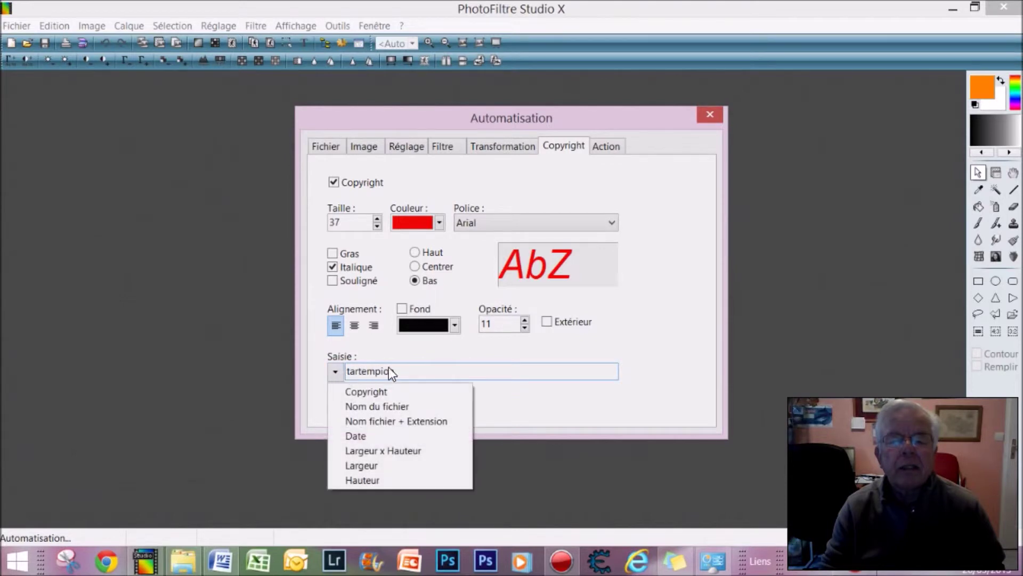
pyautogui.click(651, 335)
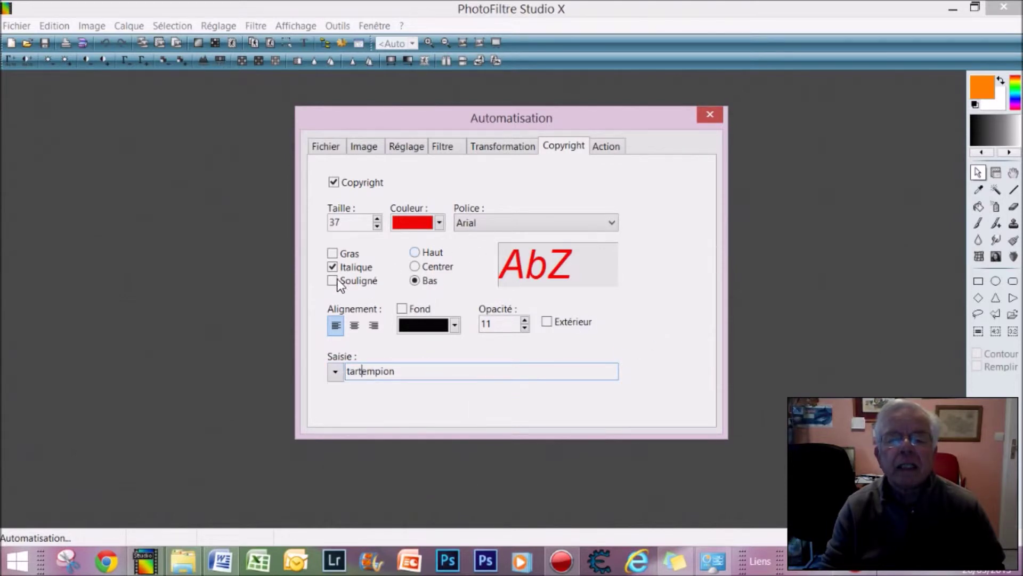
pyautogui.click(361, 371)
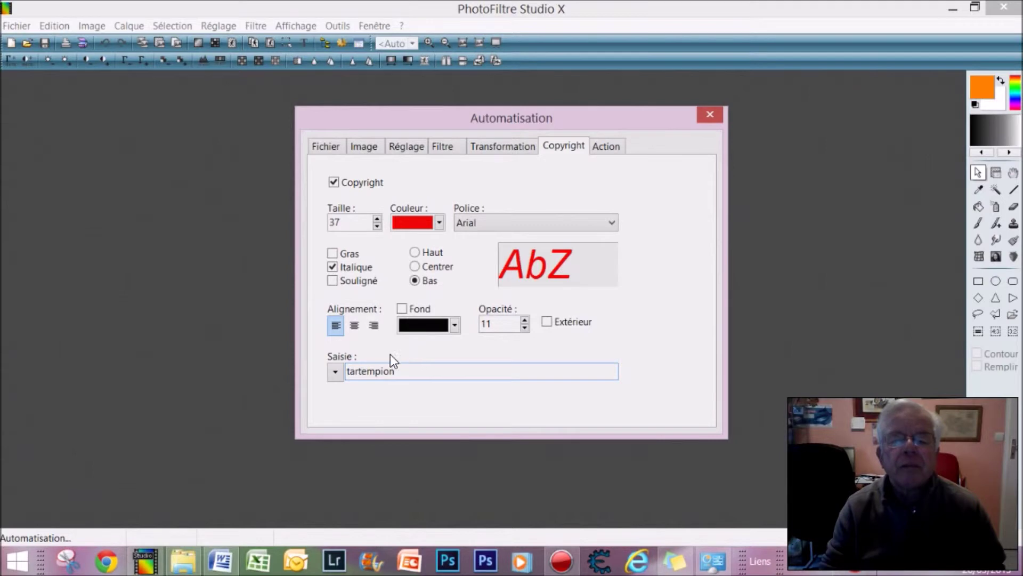
pyautogui.click(335, 372)
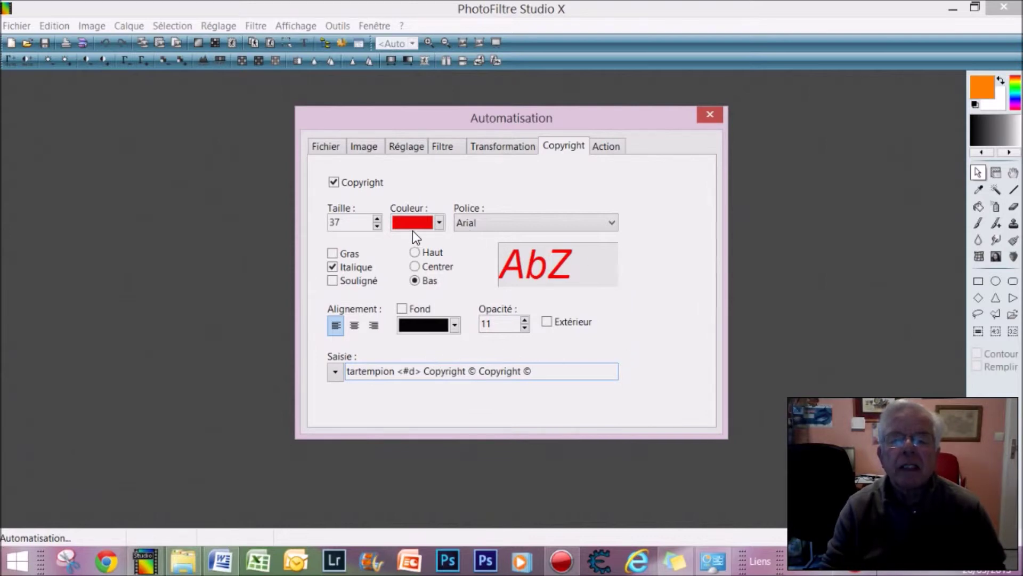
# Check the batch's action summary and disable the copyright caption
pyautogui.click(603, 145)
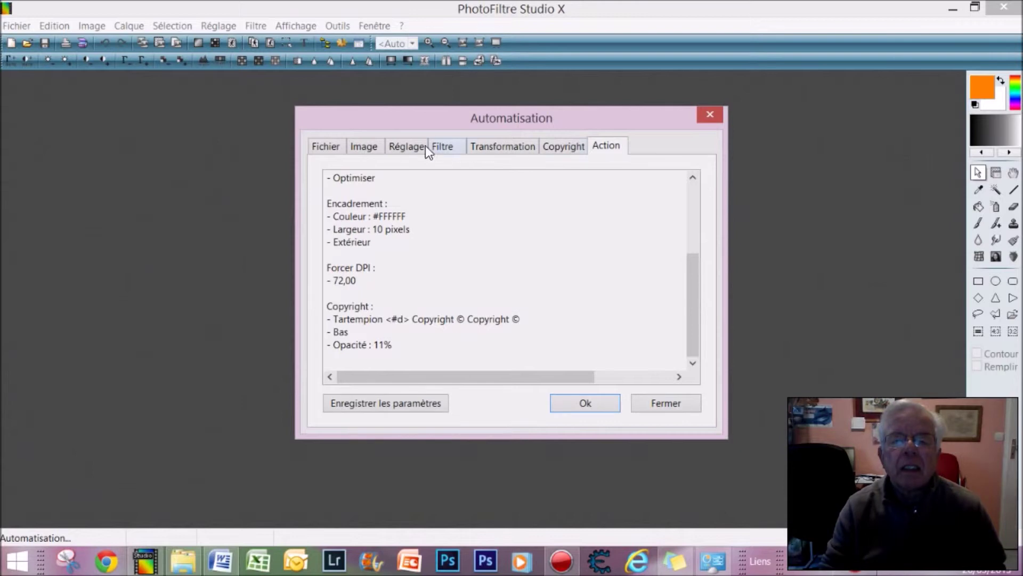
pyautogui.click(551, 145)
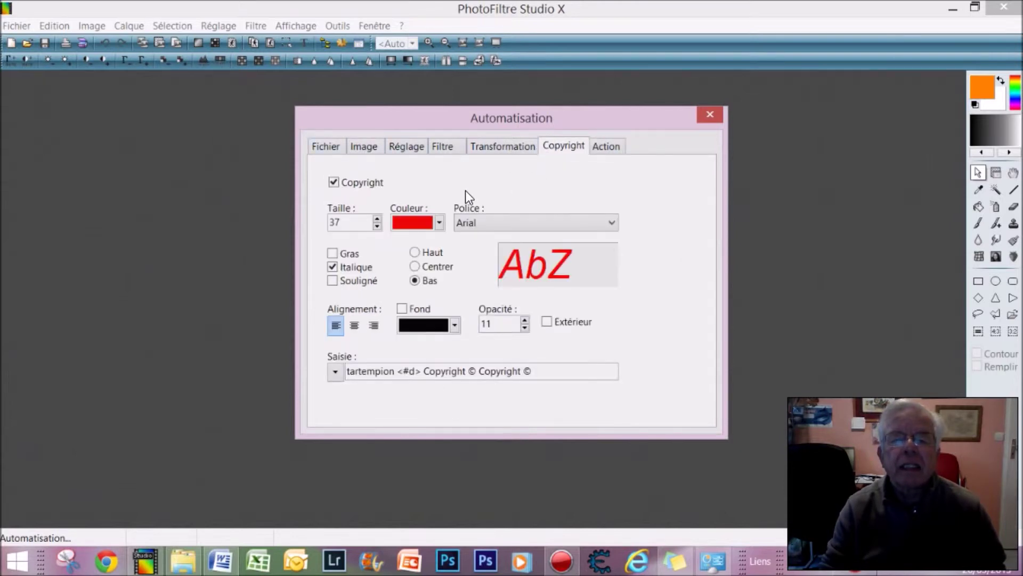
pyautogui.click(334, 182)
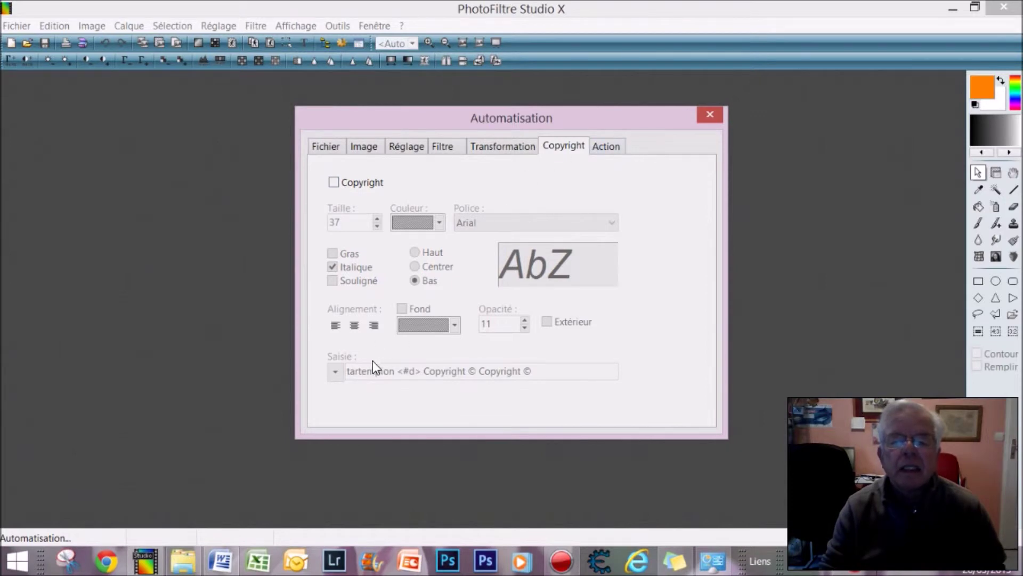
# Run the batch with the summarised settings and close the Automatisation dialog
pyautogui.click(601, 147)
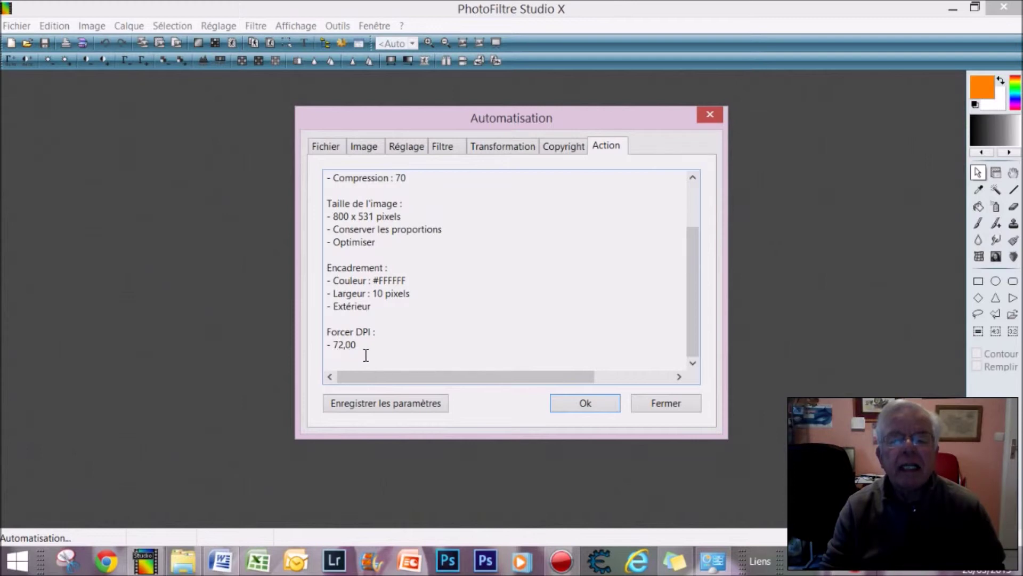
pyautogui.click(571, 404)
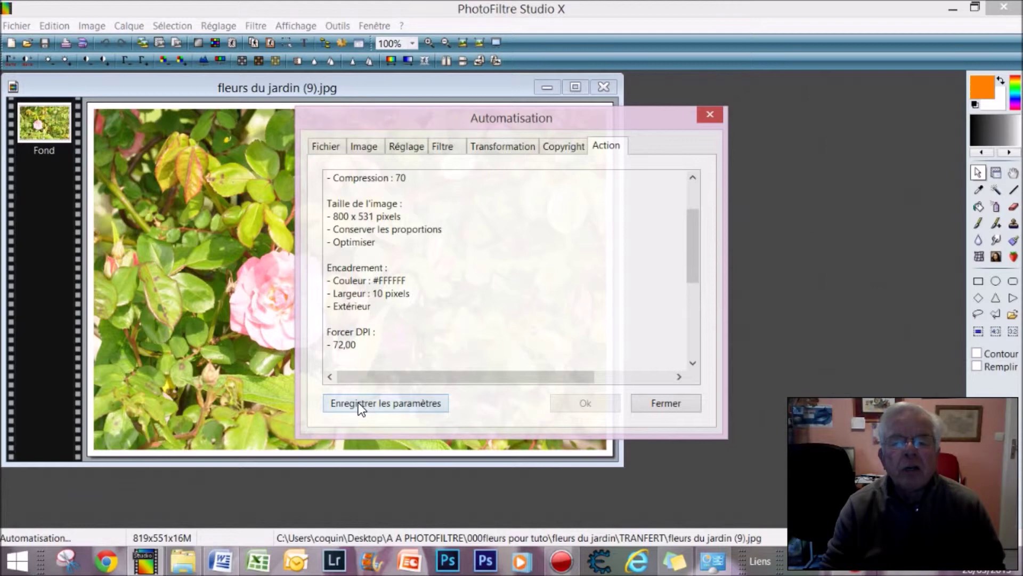
pyautogui.moveTo(690, 261)
pyautogui.mouseDown()
pyautogui.moveTo(689, 331)
pyautogui.moveTo(687, 274)
pyautogui.mouseUp()
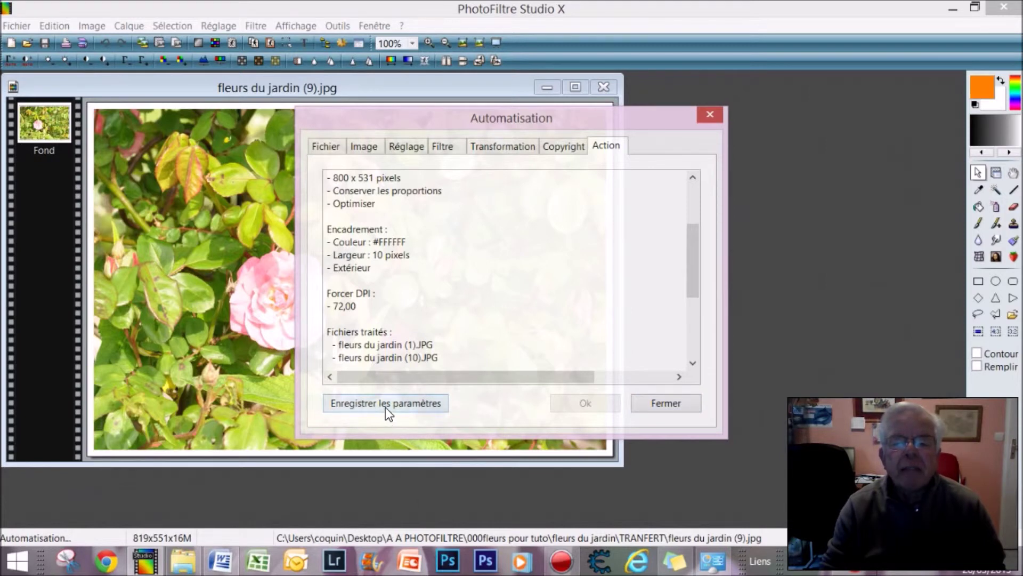
pyautogui.click(661, 405)
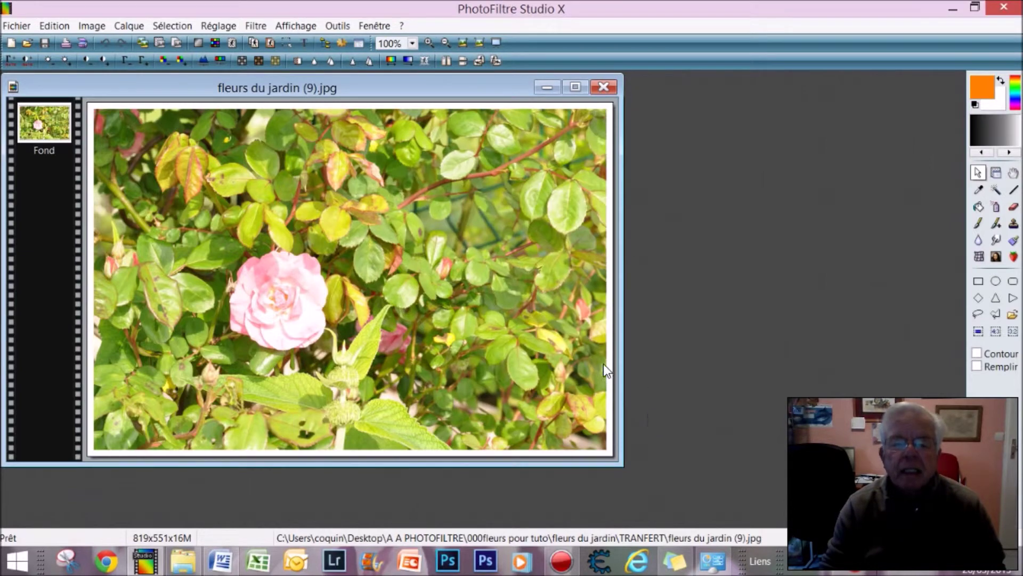
# Switch to File Explorer, open the TRANFERT folder inside fleurs du jardin and examine the exported photos
pyautogui.moveTo(195, 564)
pyautogui.click(213, 511)
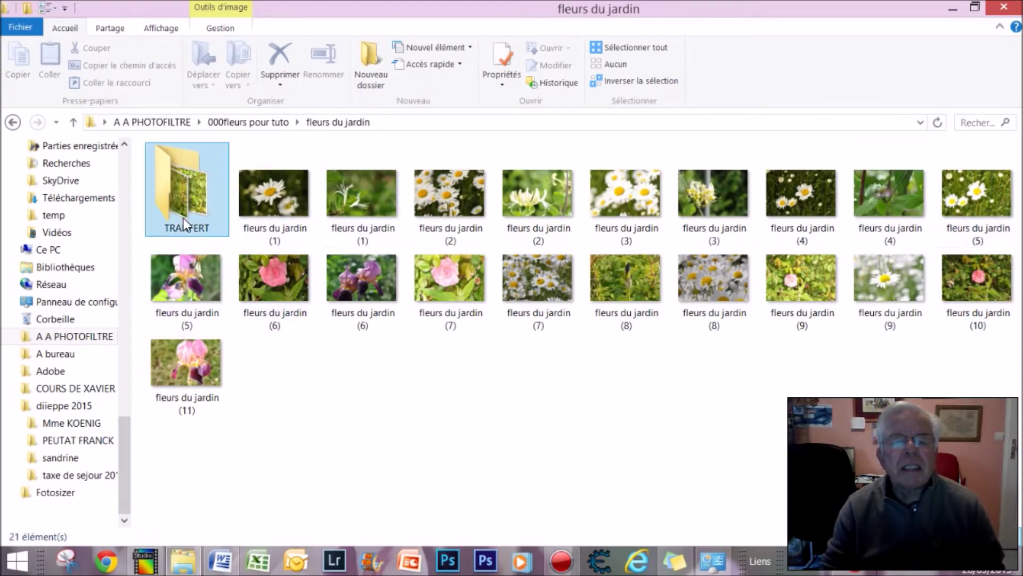
pyautogui.doubleClick(173, 199)
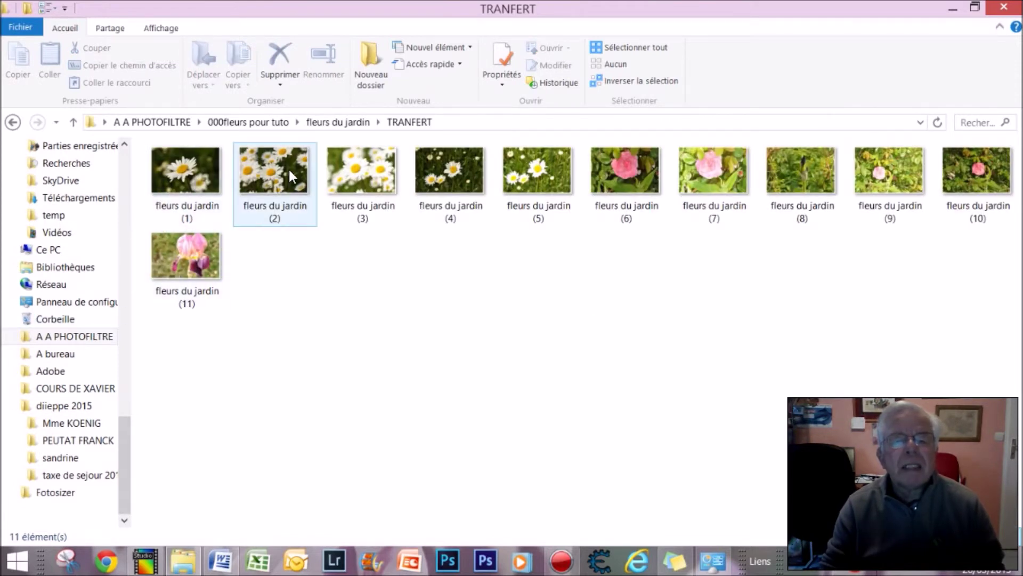
pyautogui.moveTo(288, 169)
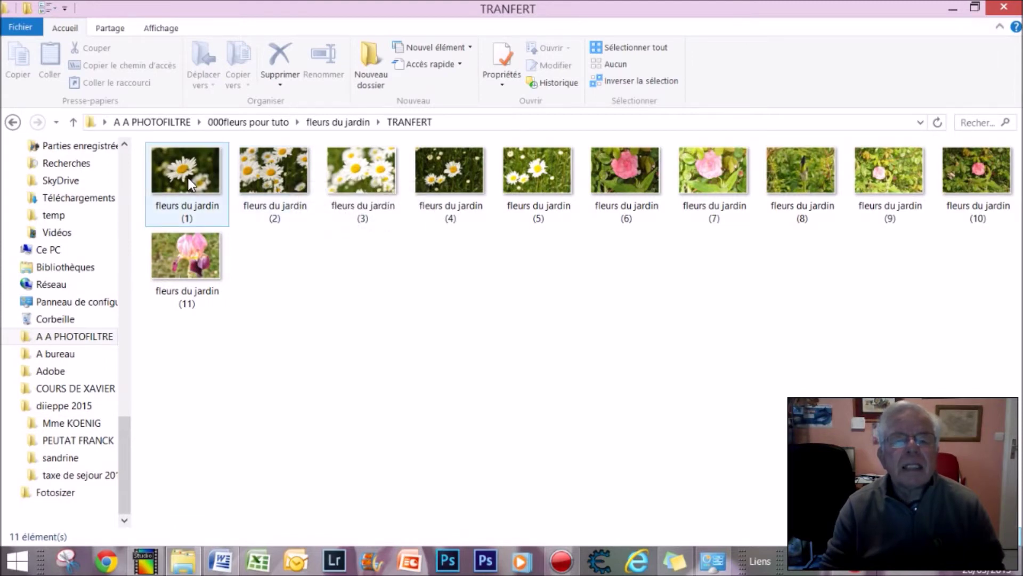
pyautogui.moveTo(189, 181)
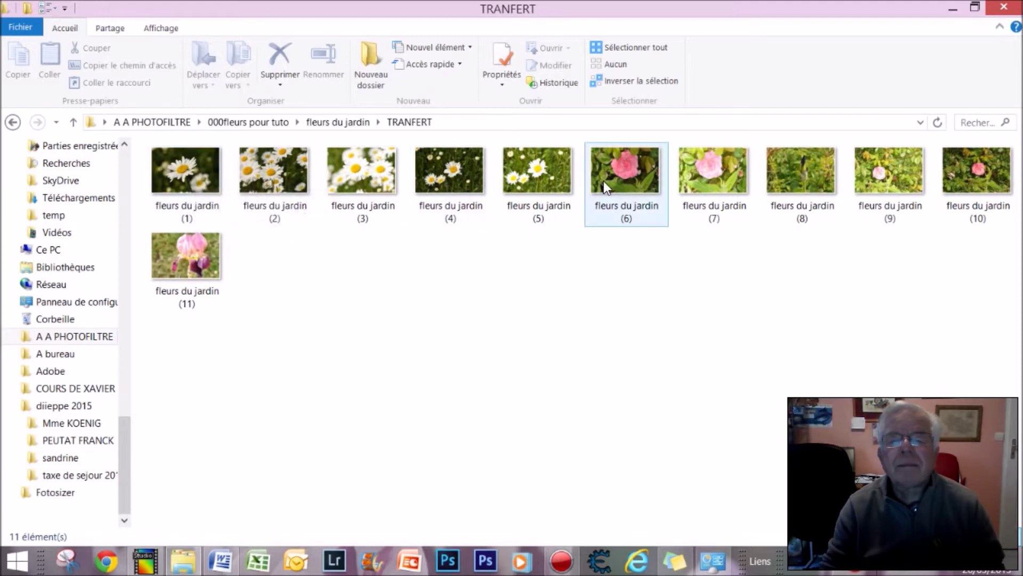
pyautogui.moveTo(605, 181)
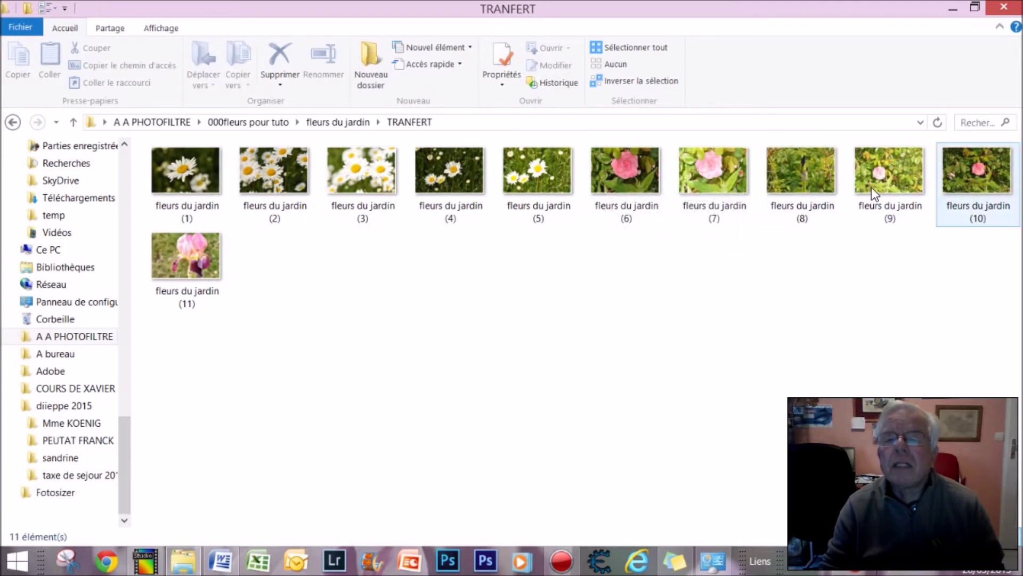
# Create a new folder inside fleurs du jardin and move the selected original photos numbered (1) to (4) and (6) to (9) into it
pyautogui.click(12, 122)
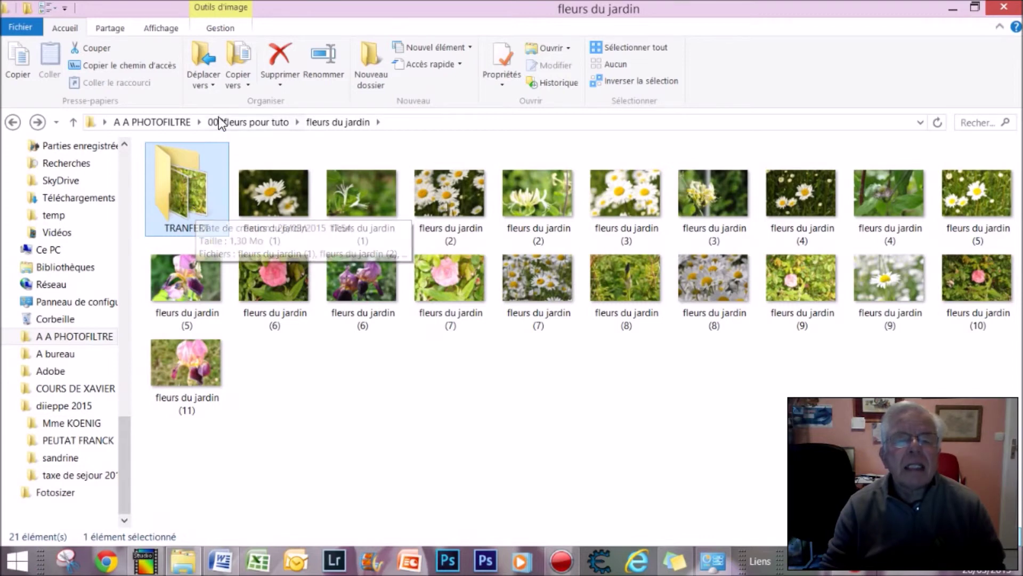
pyautogui.click(362, 59)
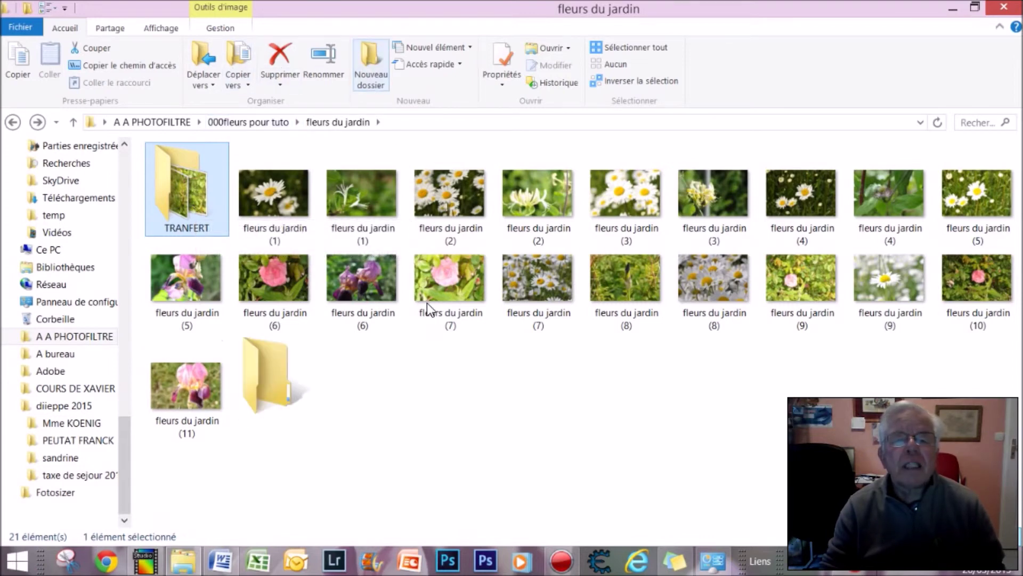
pyautogui.moveTo(982, 376); pyautogui.dragTo(354, 194)
pyautogui.rightClick(354, 254)
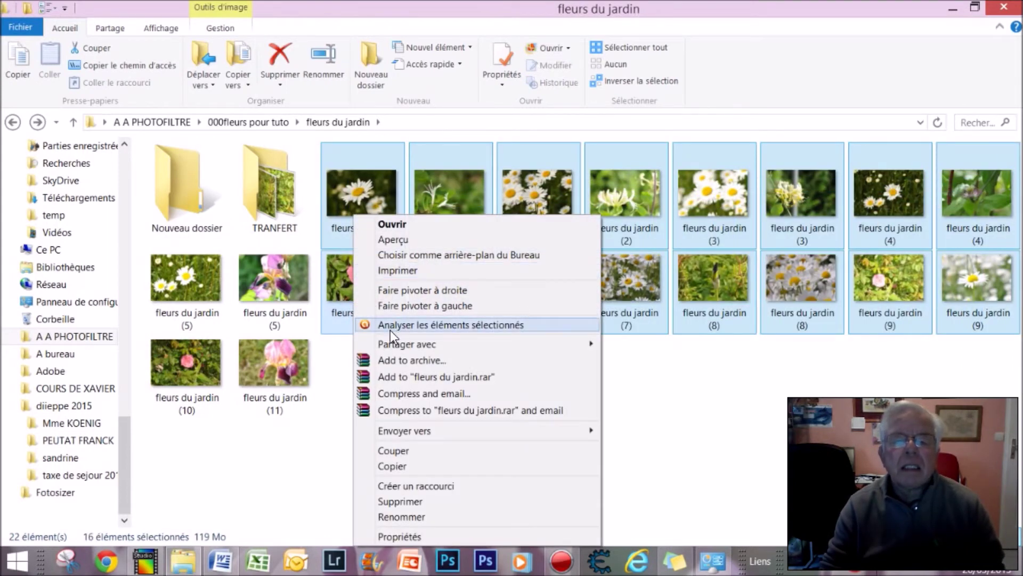
pyautogui.click(409, 450)
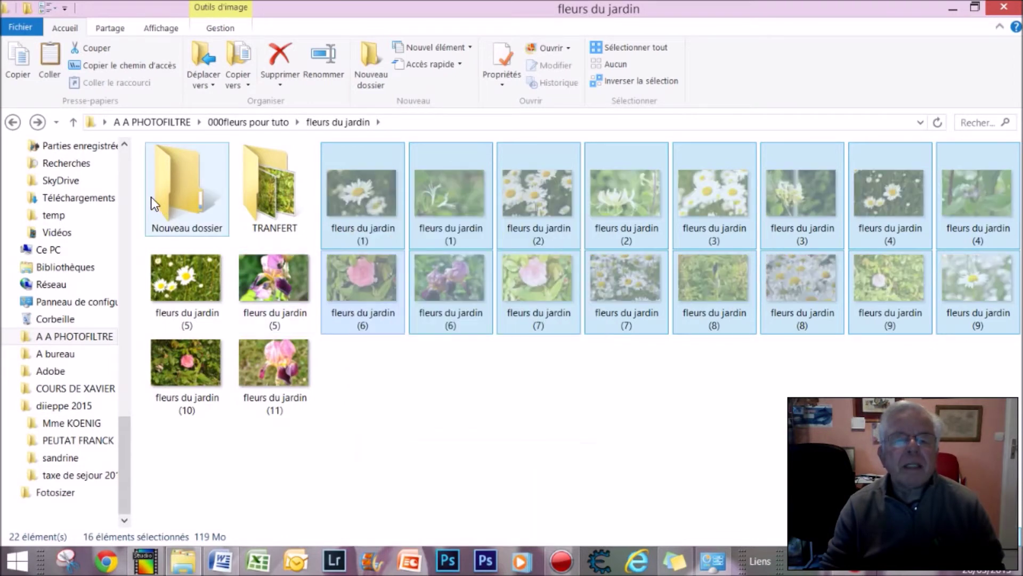
pyautogui.click(177, 193)
pyautogui.rightClick(177, 193)
pyautogui.click(225, 466)
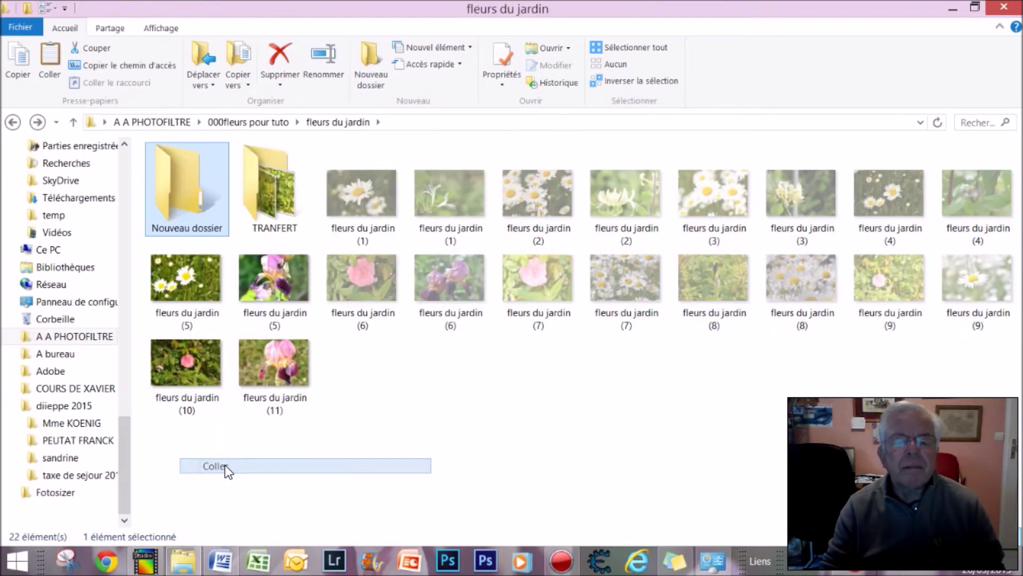
# Move the remaining original photos, both numbered (5) plus (10) and (11), into Nouveau dossier
pyautogui.moveTo(702, 272); pyautogui.dragTo(354, 177)
pyautogui.rightClick(353, 179)
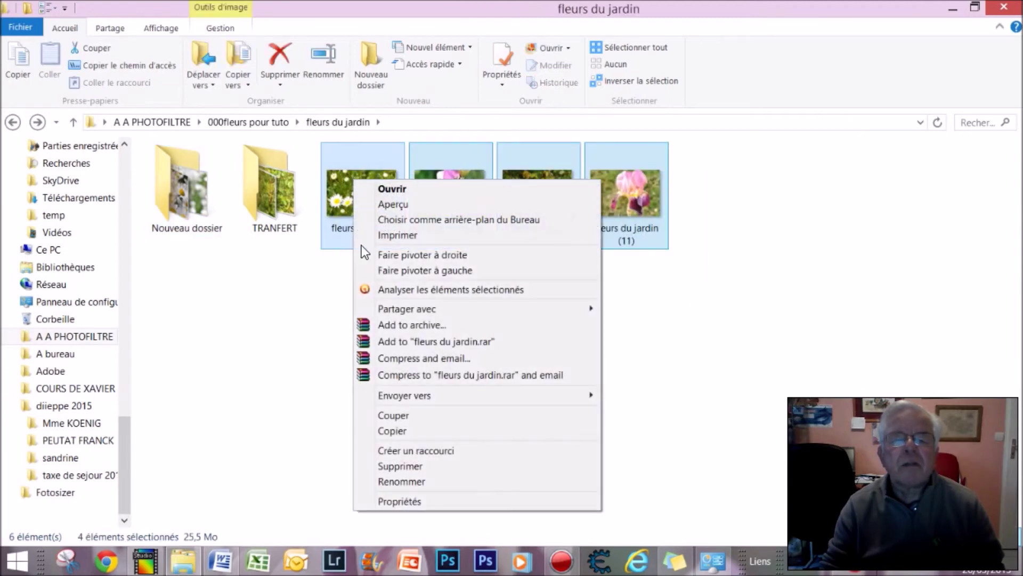
pyautogui.click(395, 418)
pyautogui.rightClick(171, 191)
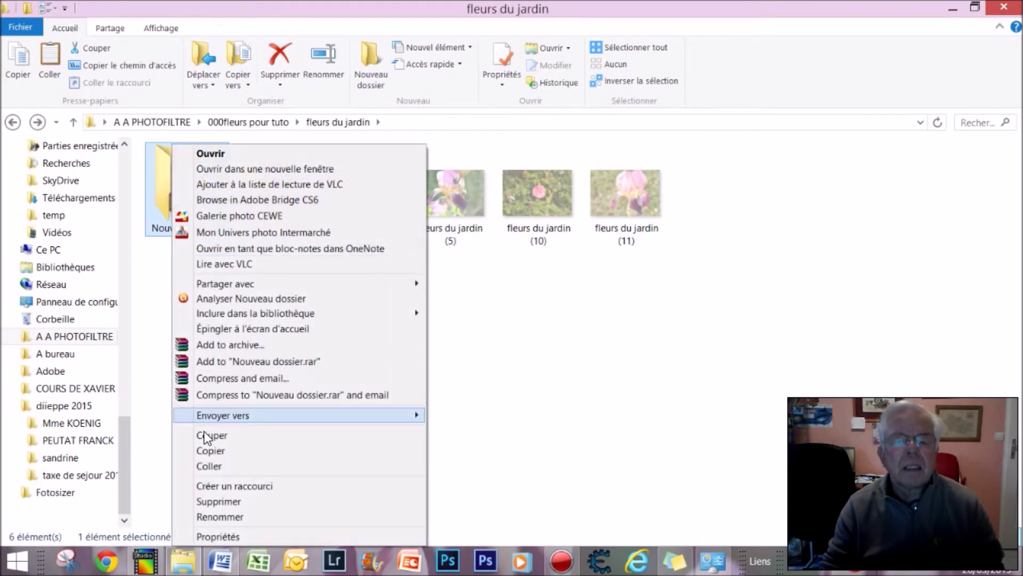
pyautogui.click(210, 466)
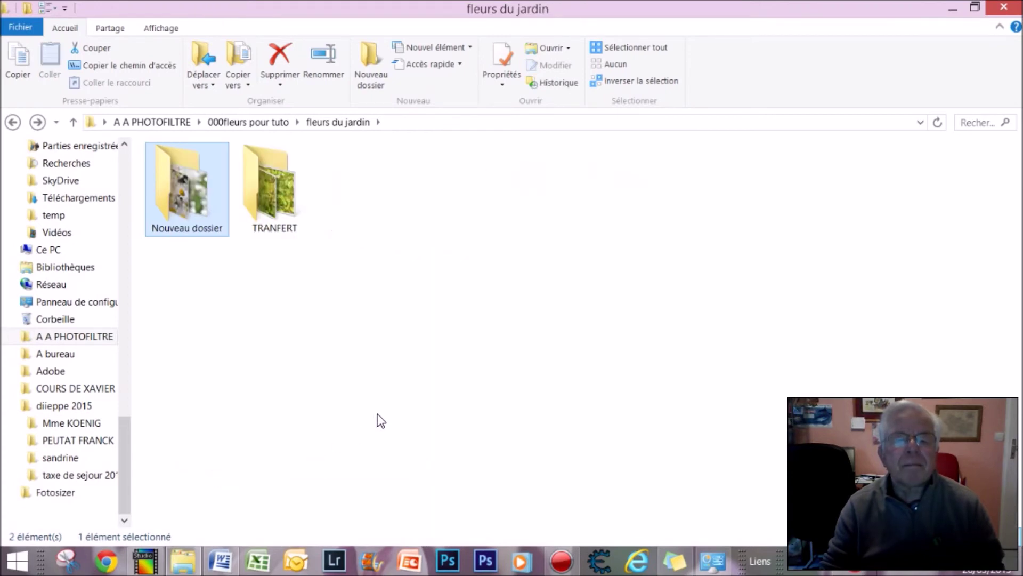
# Compare the sizes of Nouveau dossier and TRANFERT, and preview TRANFERT's photo fleurs du jardin (1) enlarged
pyautogui.moveTo(186, 195)
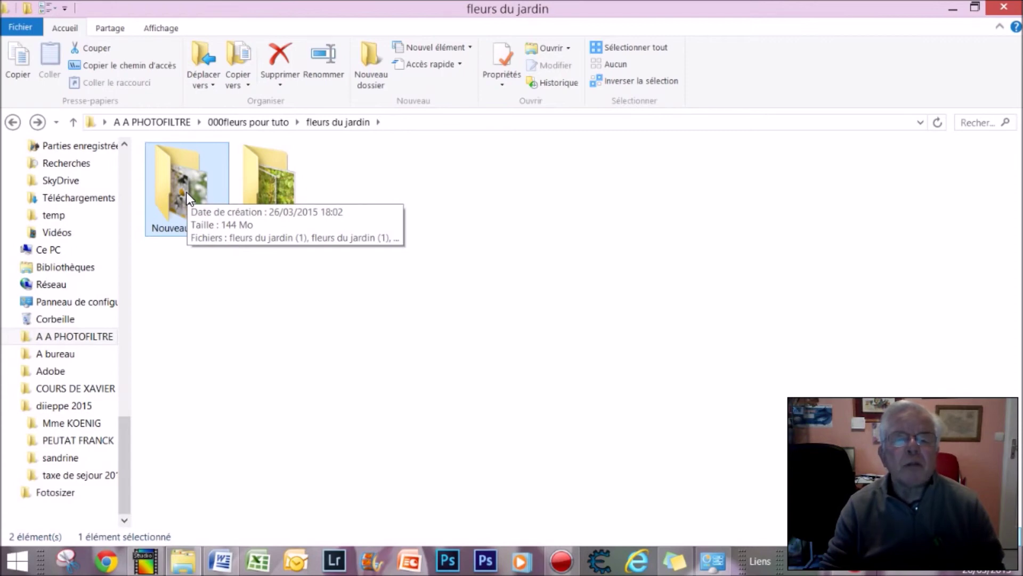
pyautogui.moveTo(261, 196)
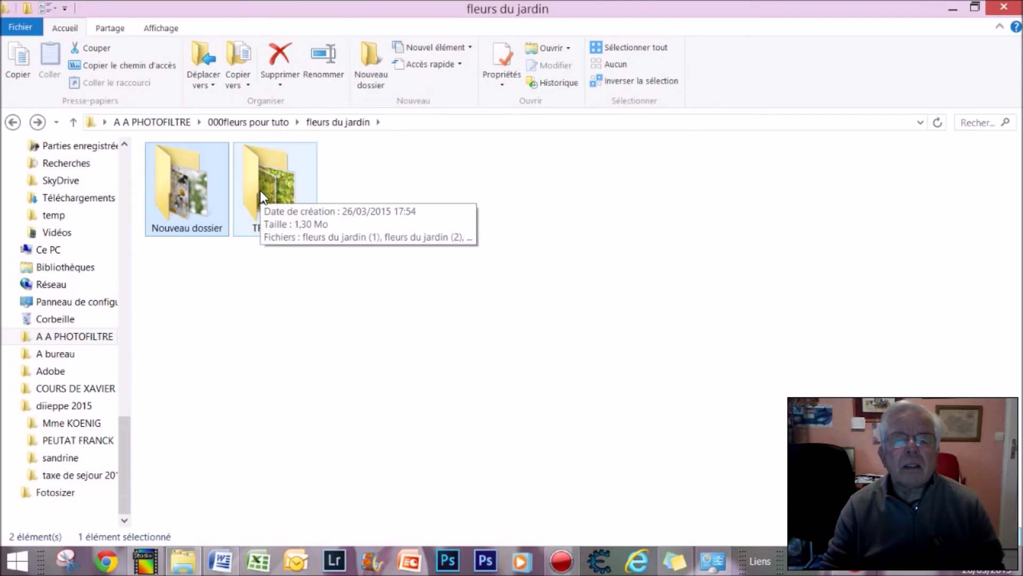
pyautogui.doubleClick(260, 196)
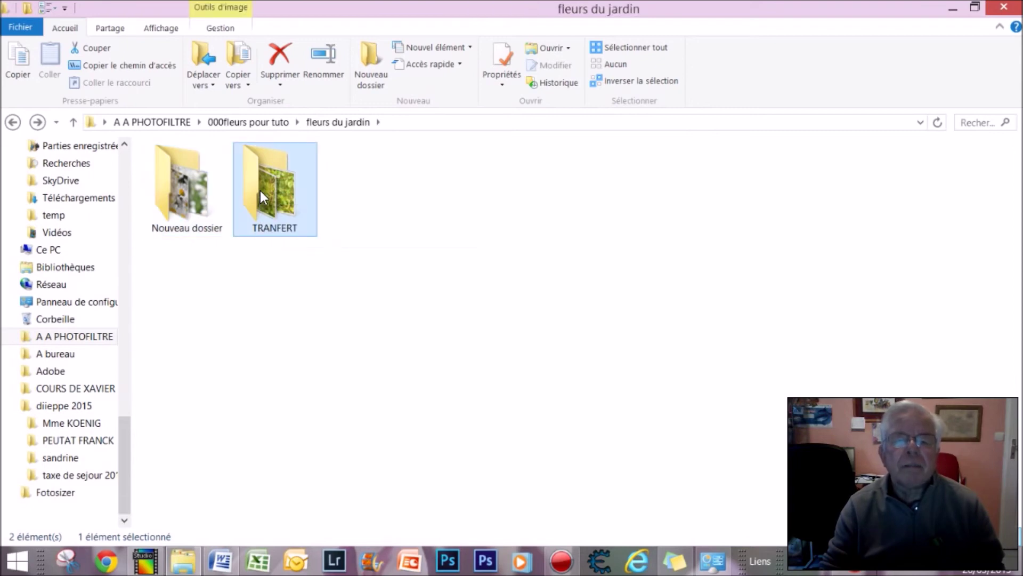
pyautogui.rightClick(182, 155)
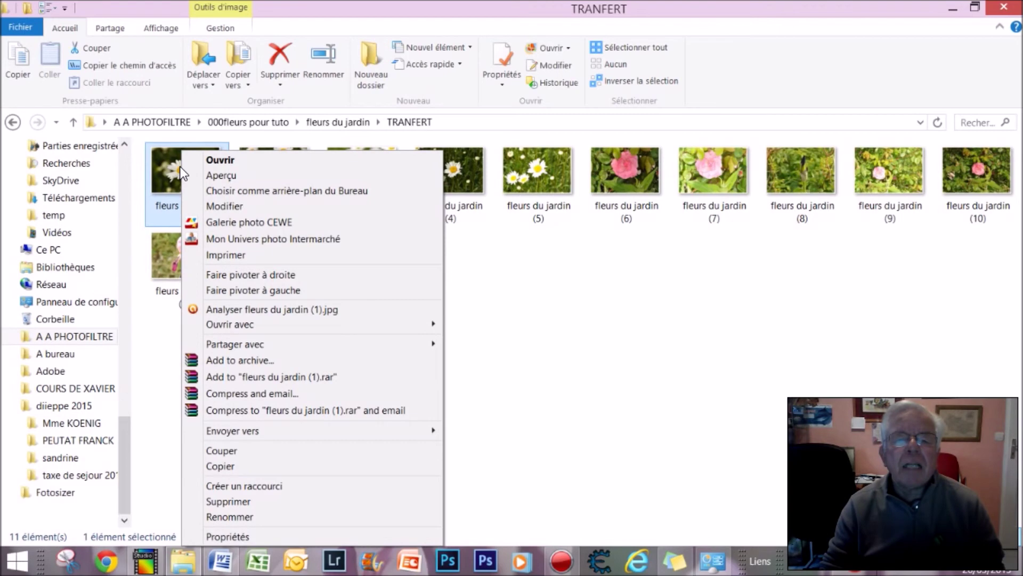
pyautogui.click(245, 175)
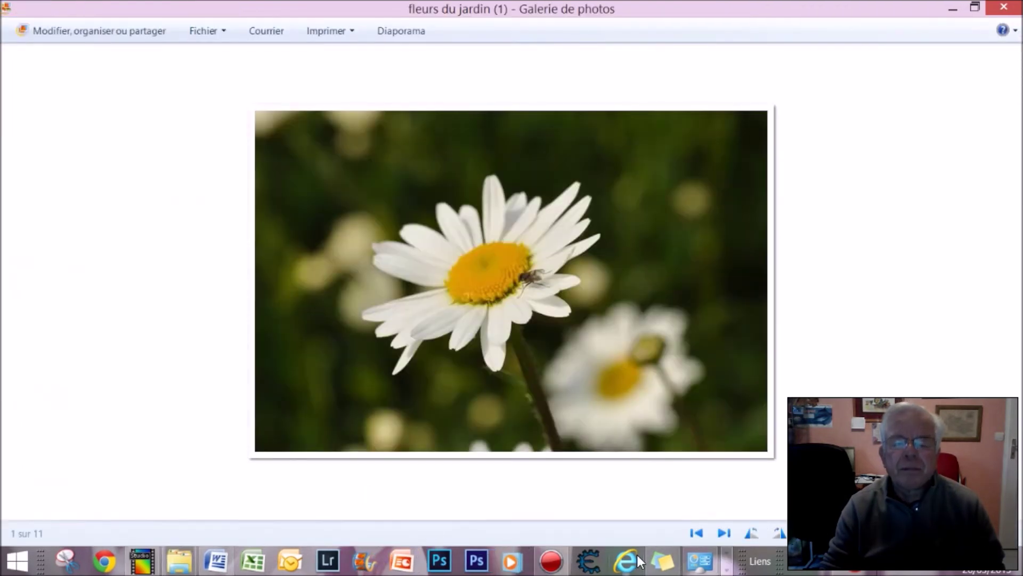
pyautogui.scroll(2, 512, 502)
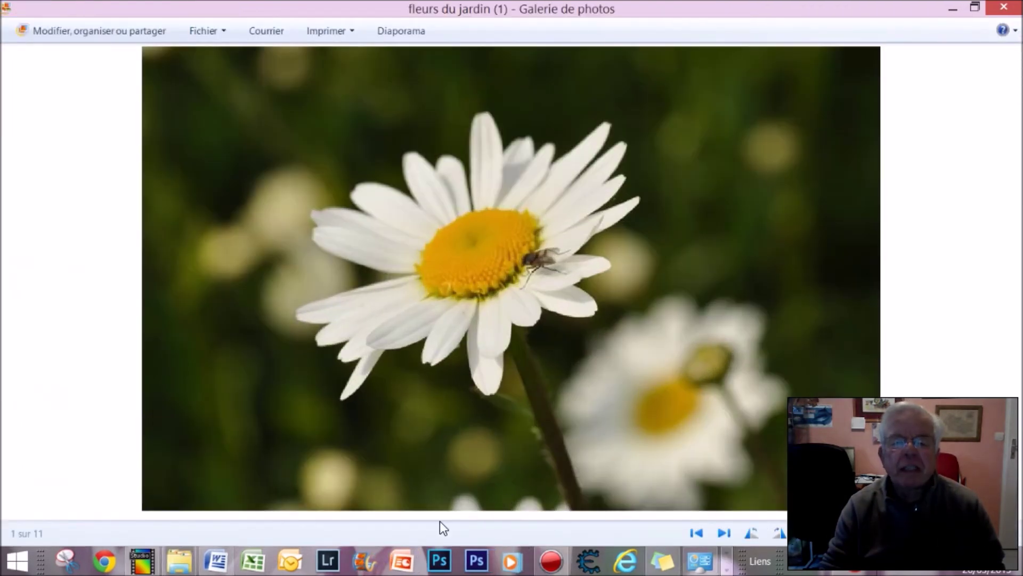
# Browse the exported photos one after another through the whole series and again up to fleurs du jardin (10), examining their image quality
pyautogui.click(715, 533)
pyautogui.click(715, 532)
pyautogui.click(715, 533)
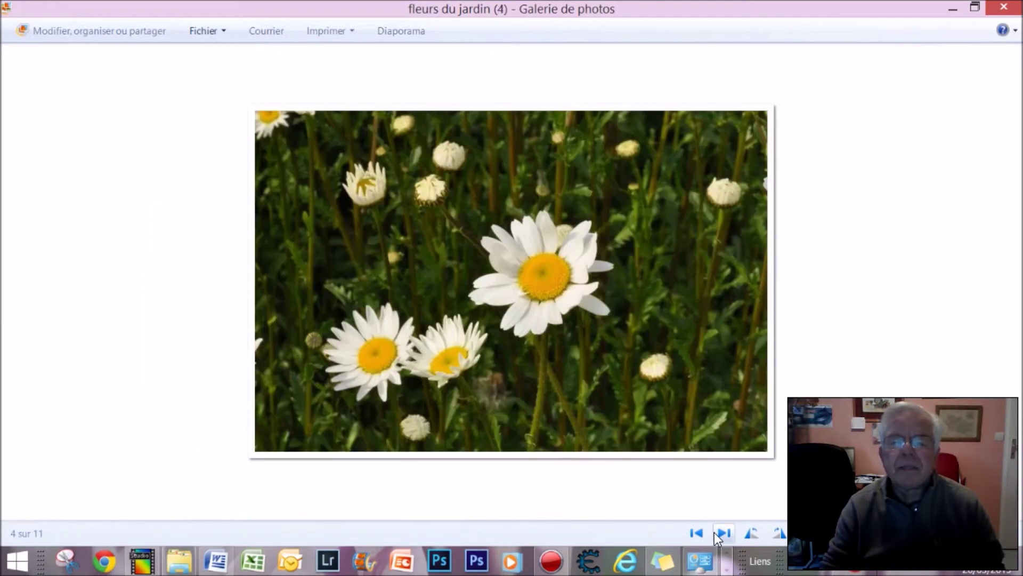
pyautogui.click(715, 533)
pyautogui.click(715, 532)
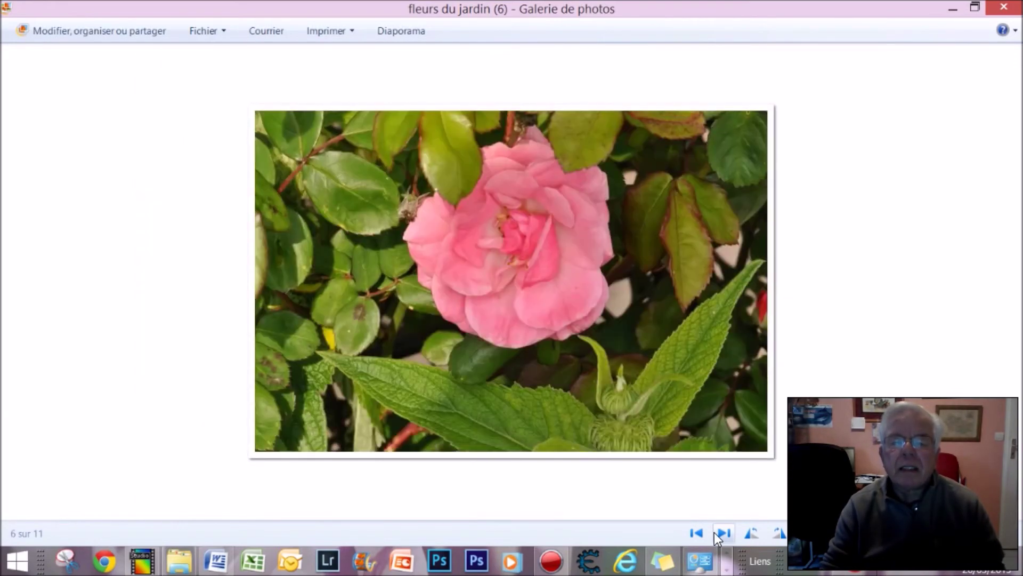
pyautogui.click(715, 533)
pyautogui.click(716, 533)
pyautogui.click(715, 532)
pyautogui.click(715, 532)
pyautogui.click(715, 533)
pyautogui.click(715, 532)
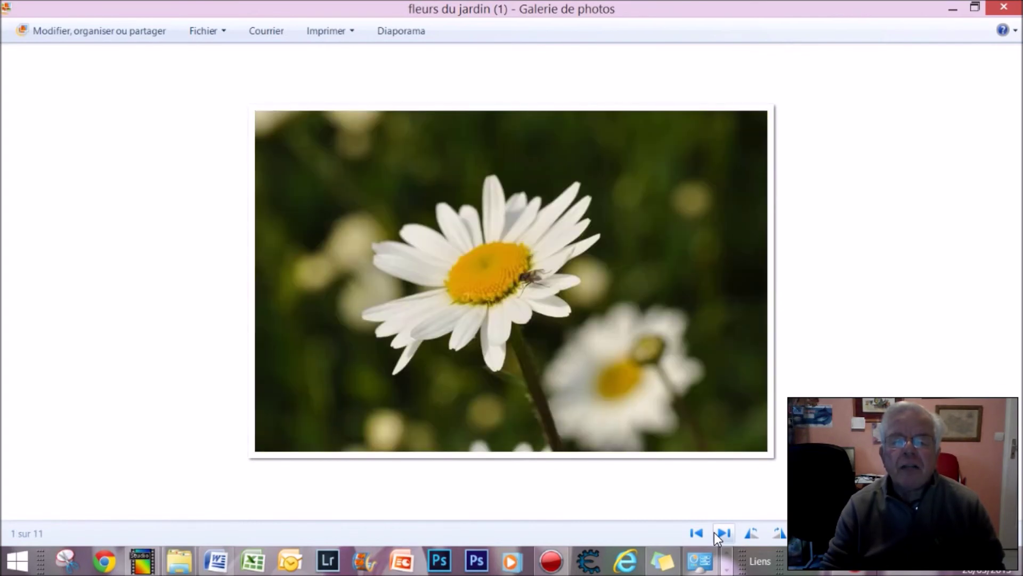
pyautogui.click(715, 532)
pyautogui.click(715, 532)
pyautogui.click(715, 532)
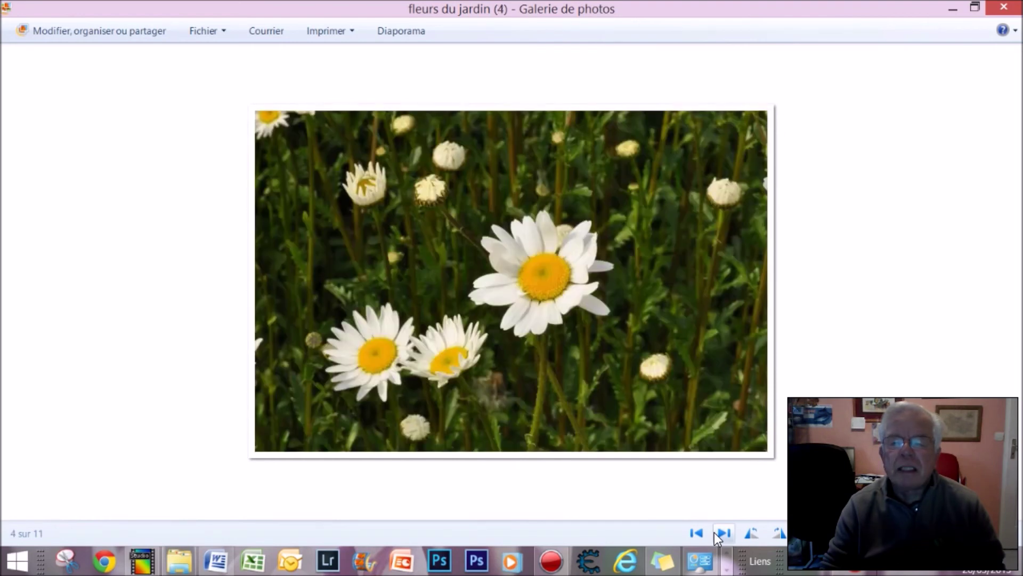
pyautogui.click(715, 532)
pyautogui.click(715, 533)
pyautogui.click(714, 532)
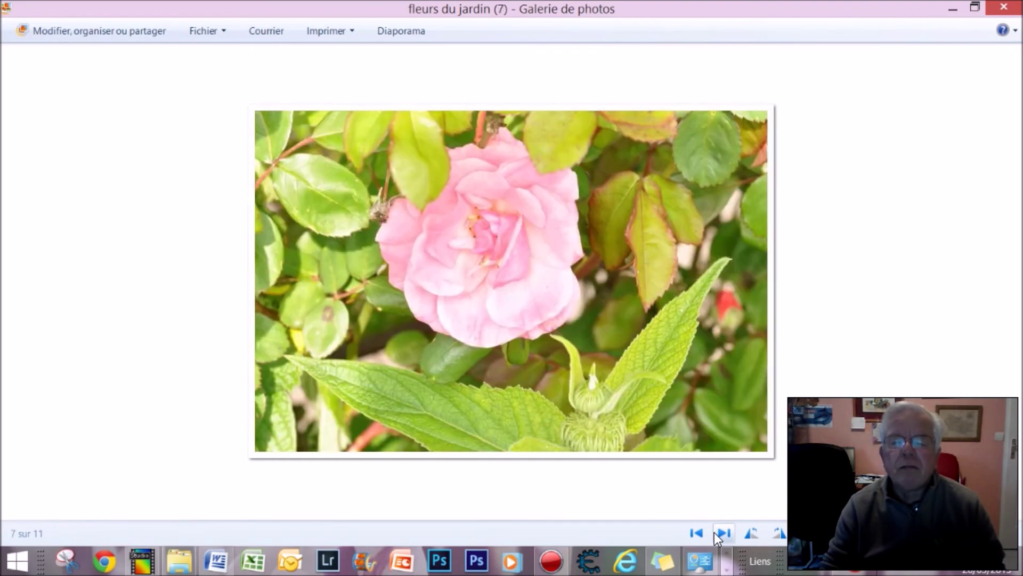
pyautogui.click(714, 531)
pyautogui.click(714, 532)
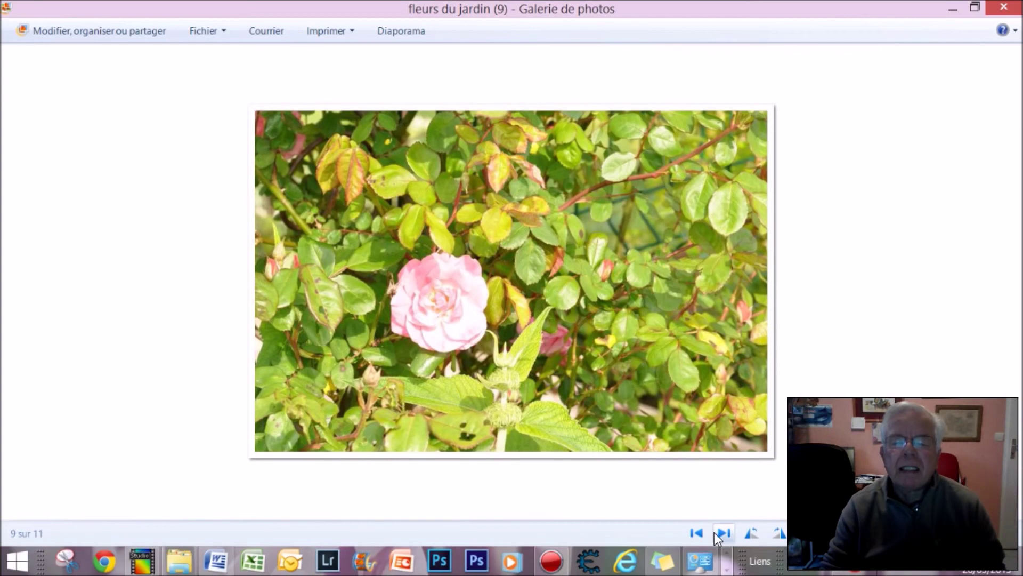
pyautogui.click(714, 532)
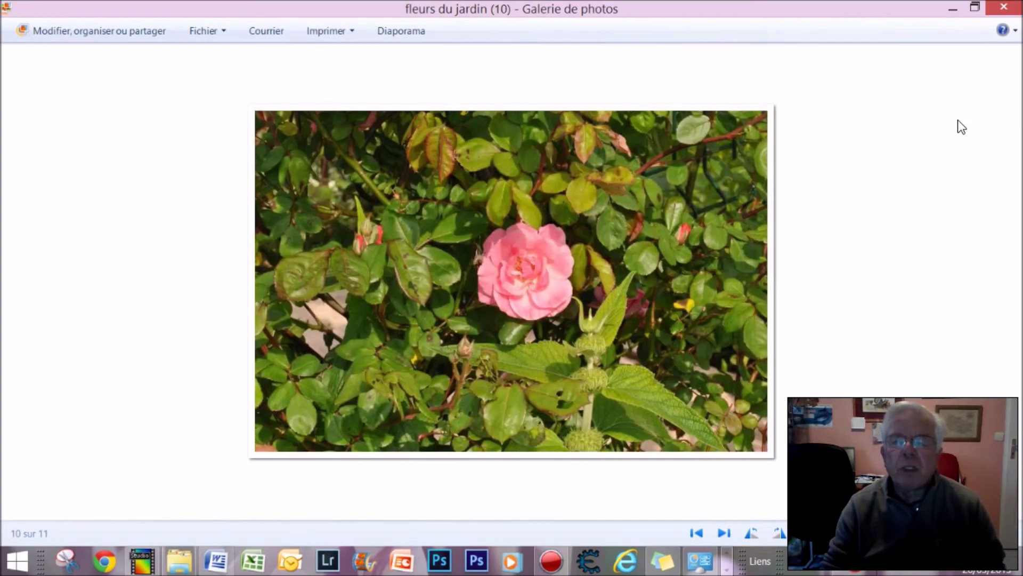